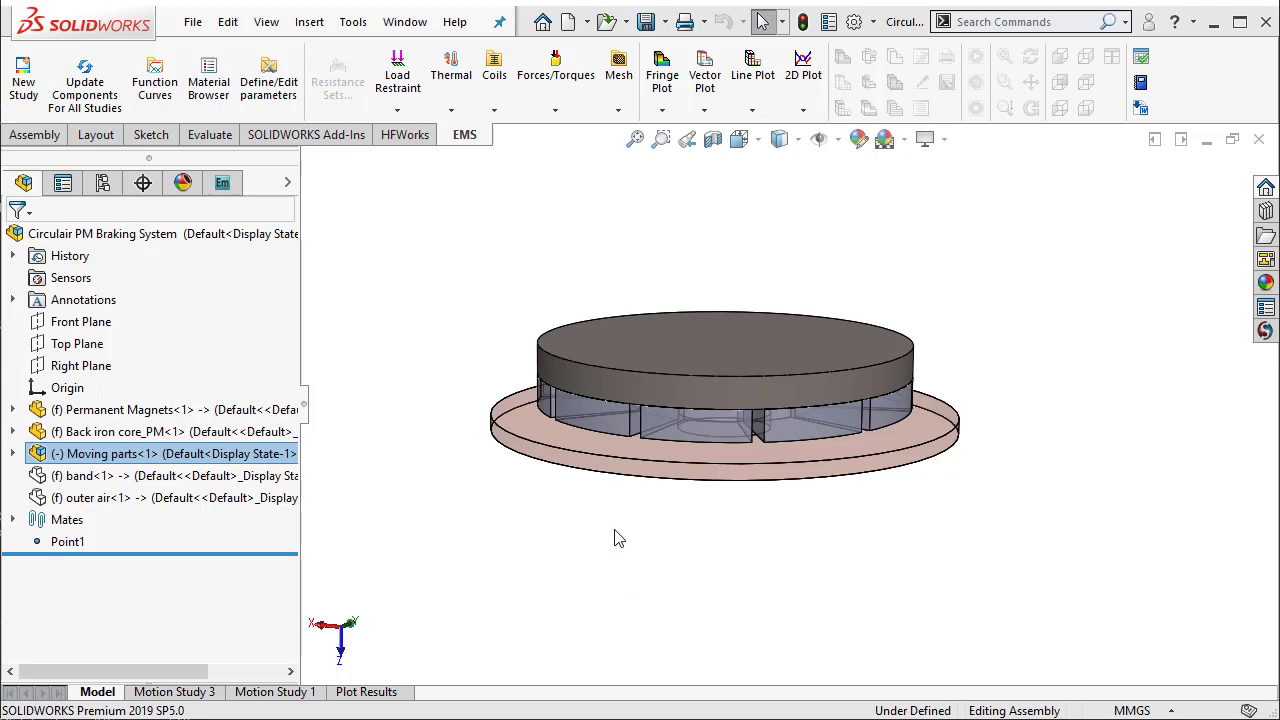
Step: Orbit and zoom down into the magnet ring, then select the Copper Disk
middle_drag(617, 538, 634, 395)
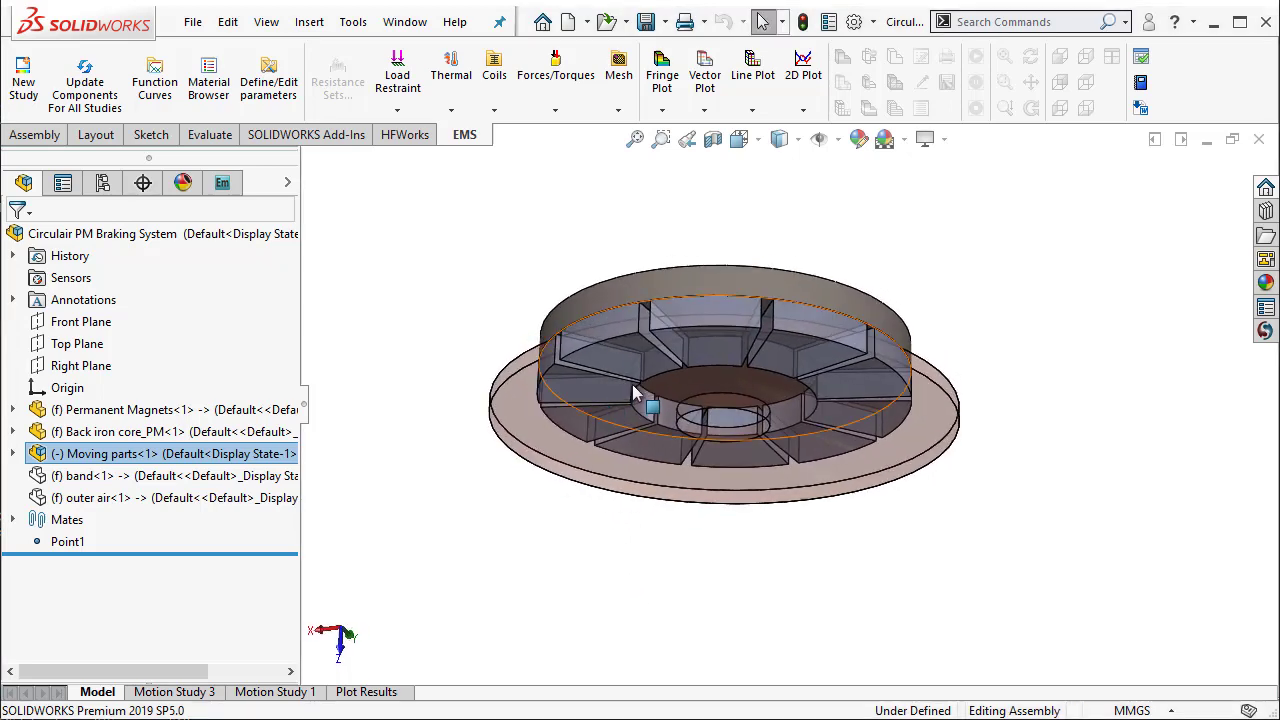
scroll(632, 395, down, 3)
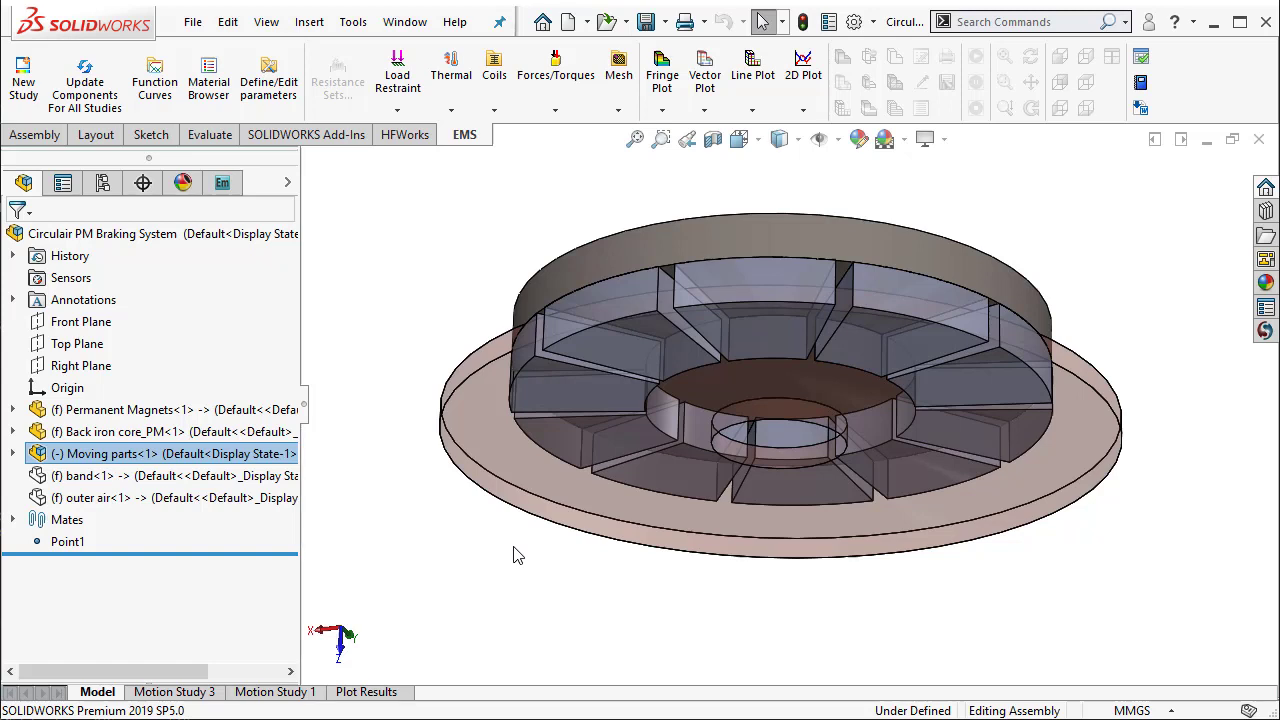
click(507, 474)
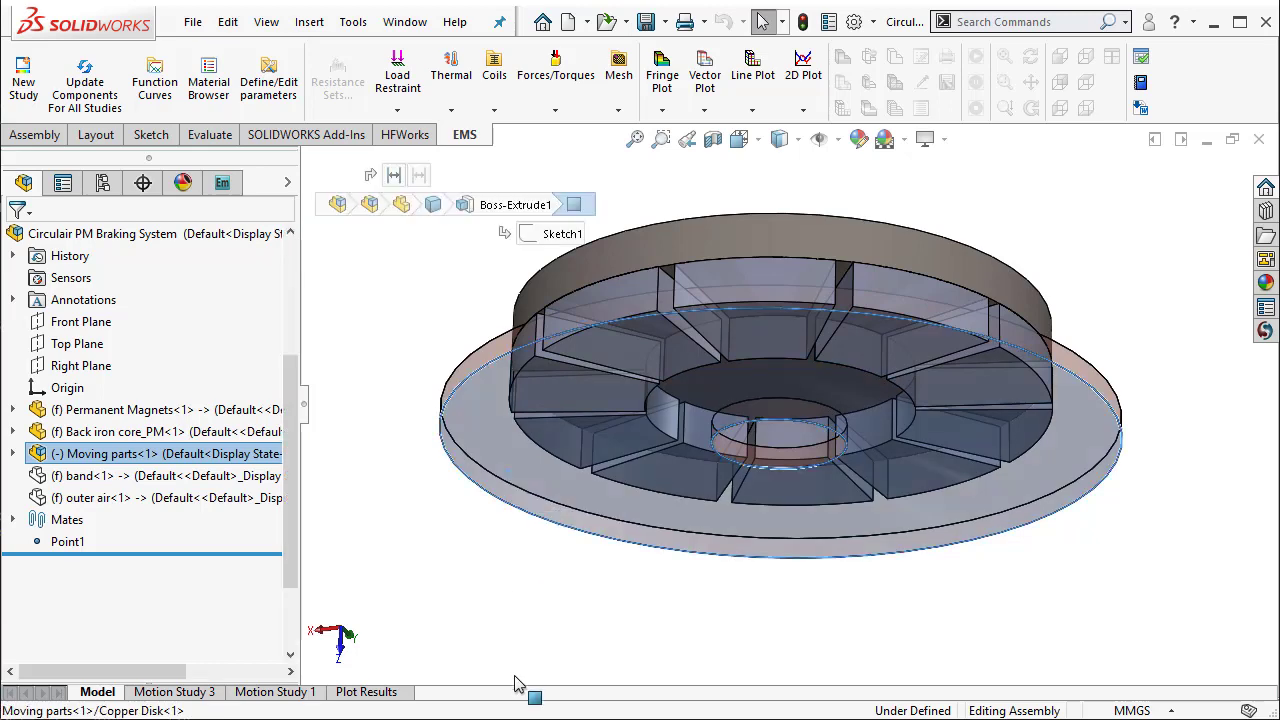
click(490, 594)
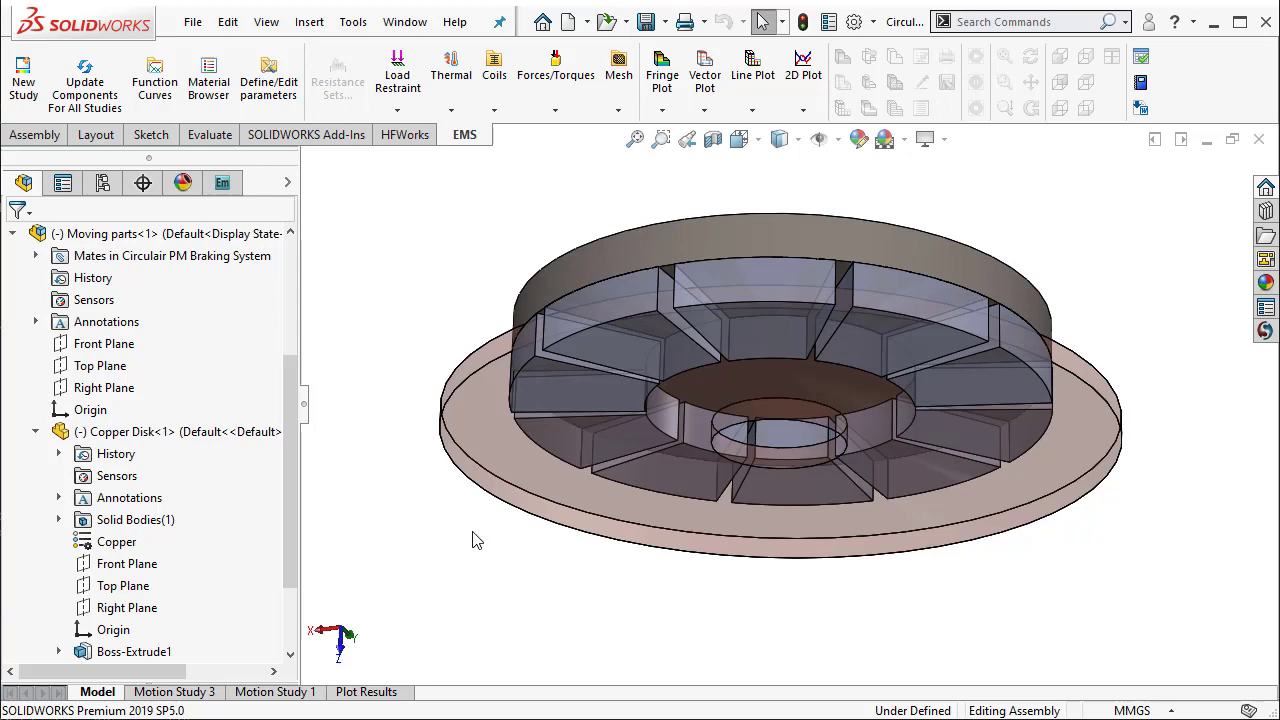
middle_drag(489, 531, 520, 615)
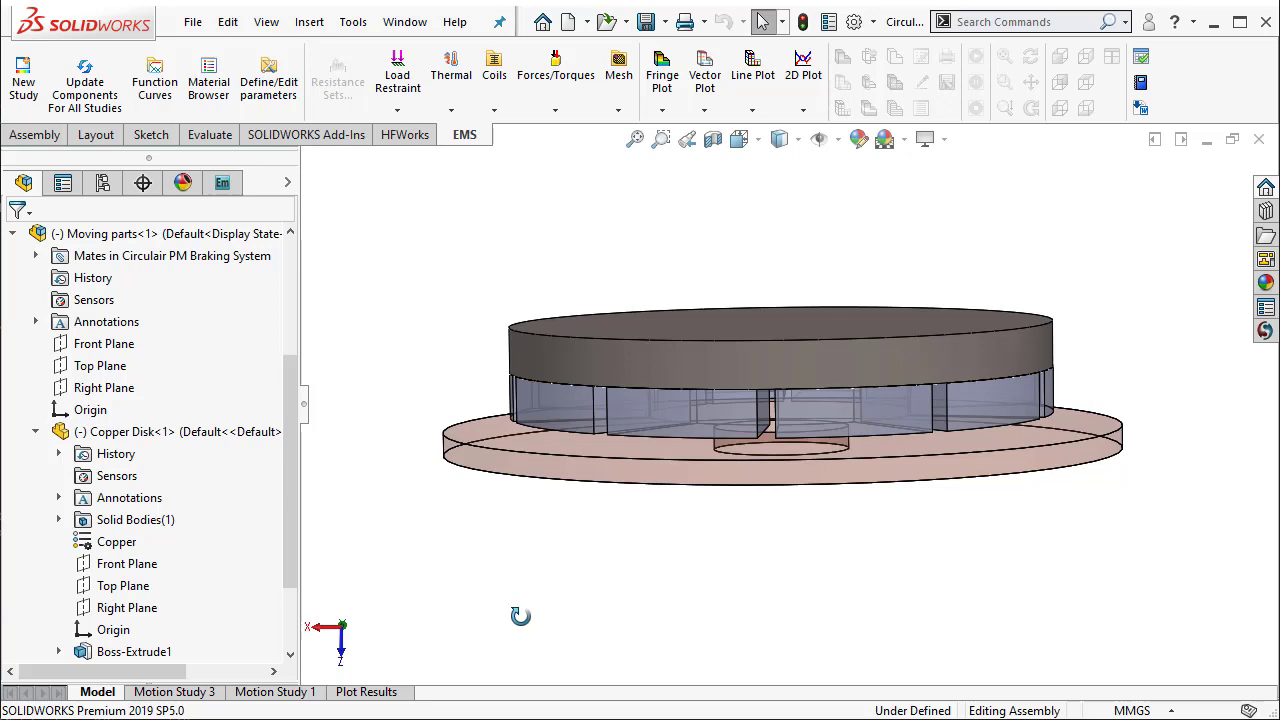
key(Escape)
Step: Switch to the EMS study tree and select the Initial Velocity study
click(224, 188)
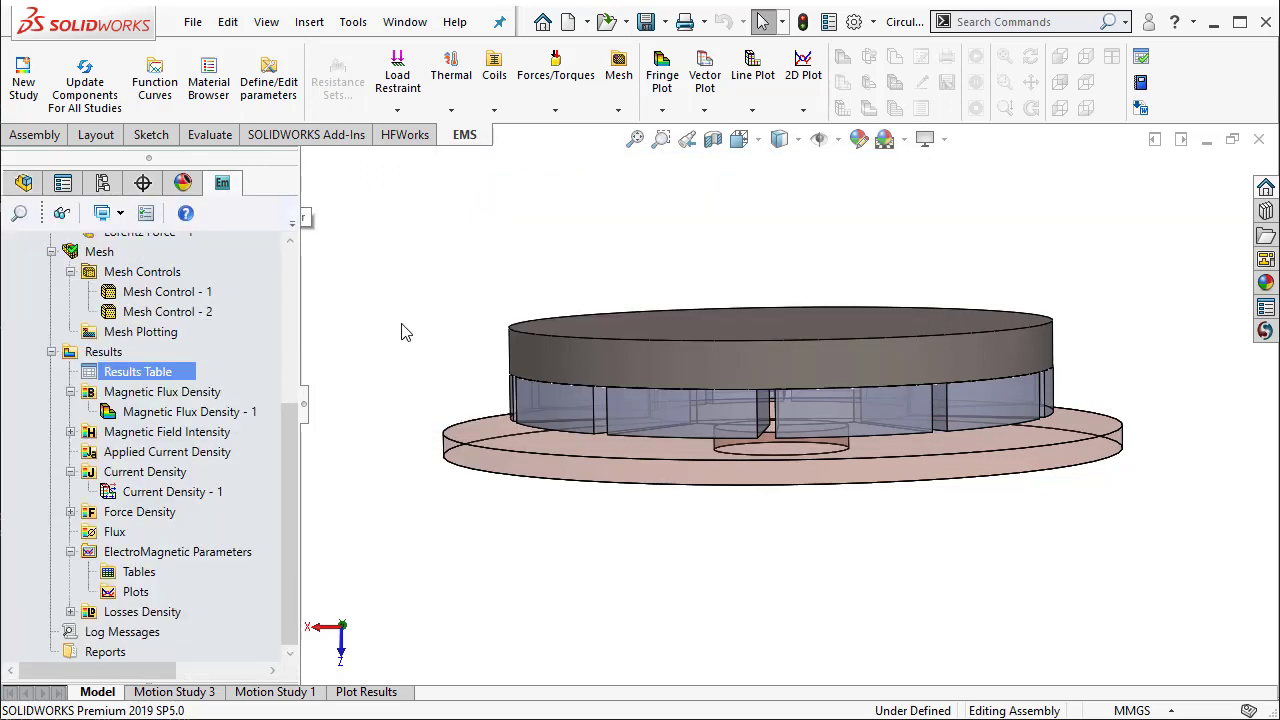
drag(286, 486, 290, 271)
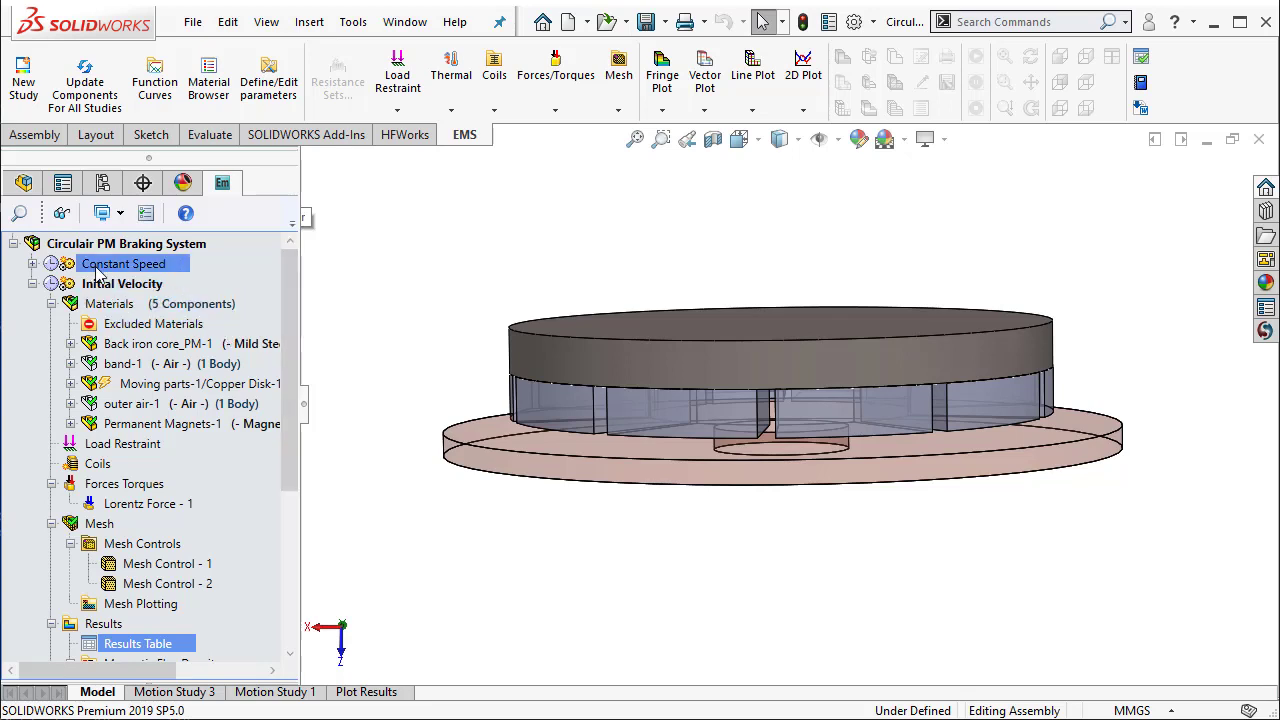
mouse_move(118, 288)
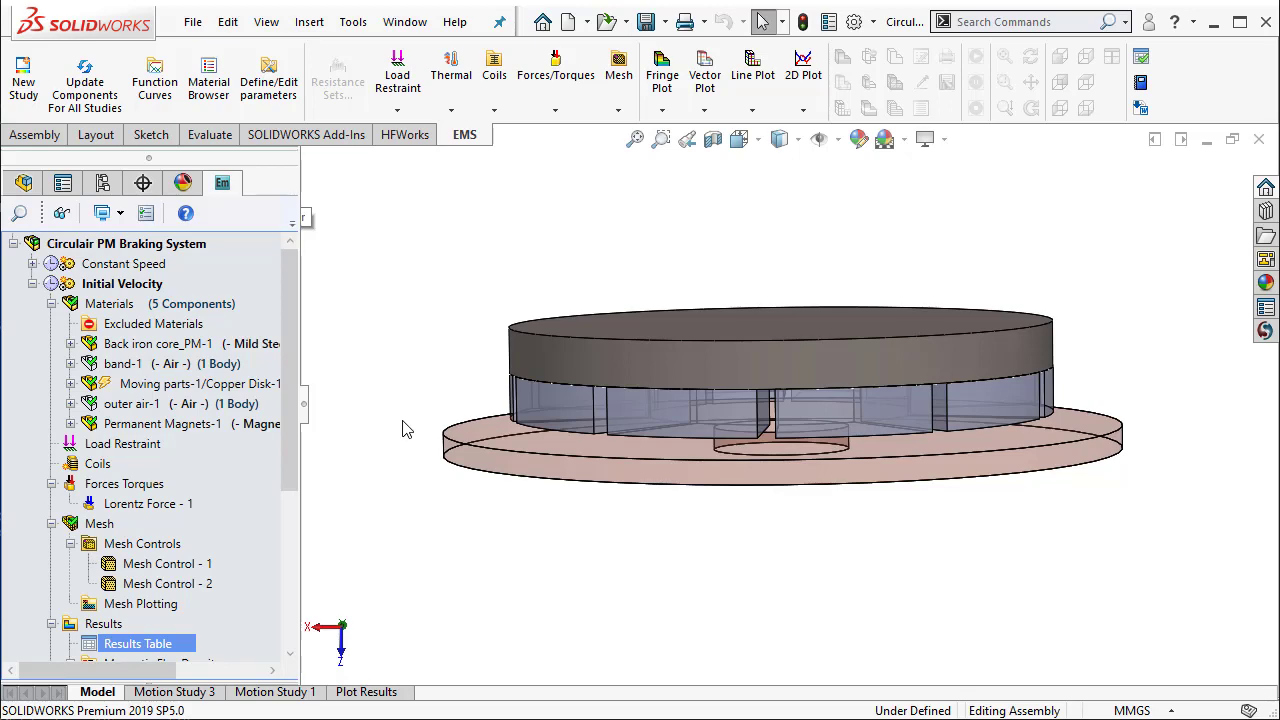
click(150, 287)
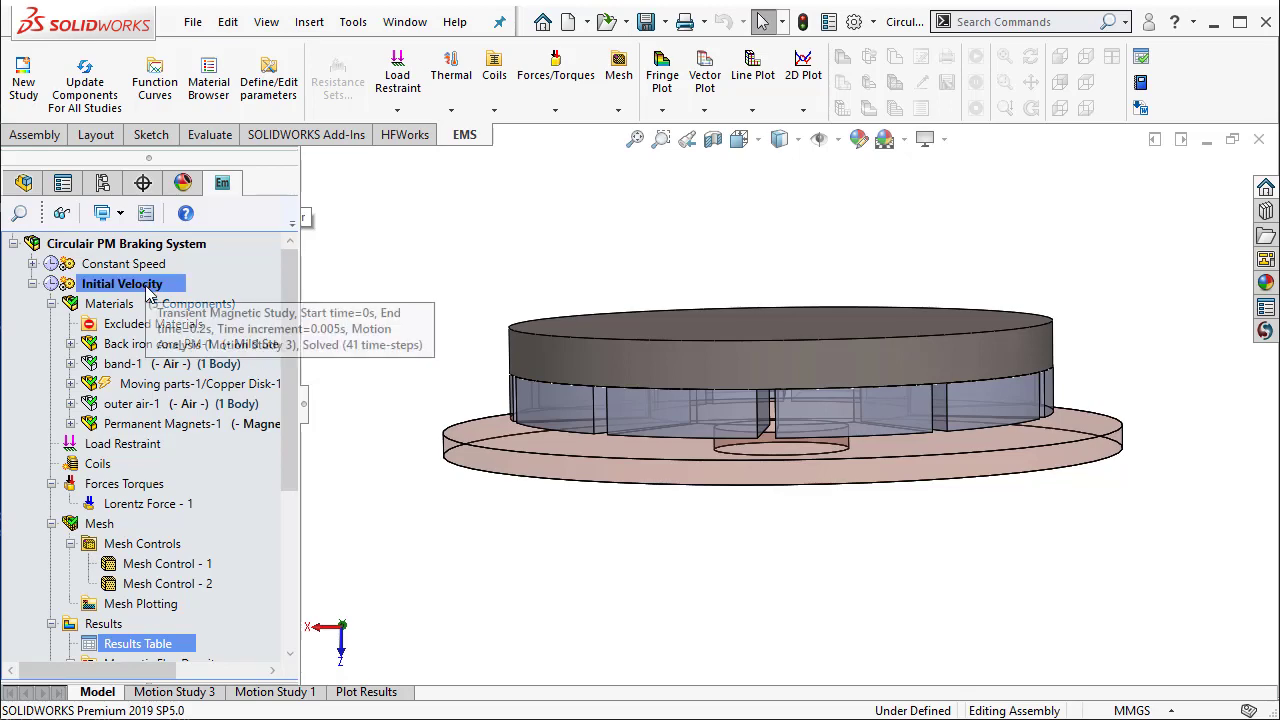
right_click(148, 288)
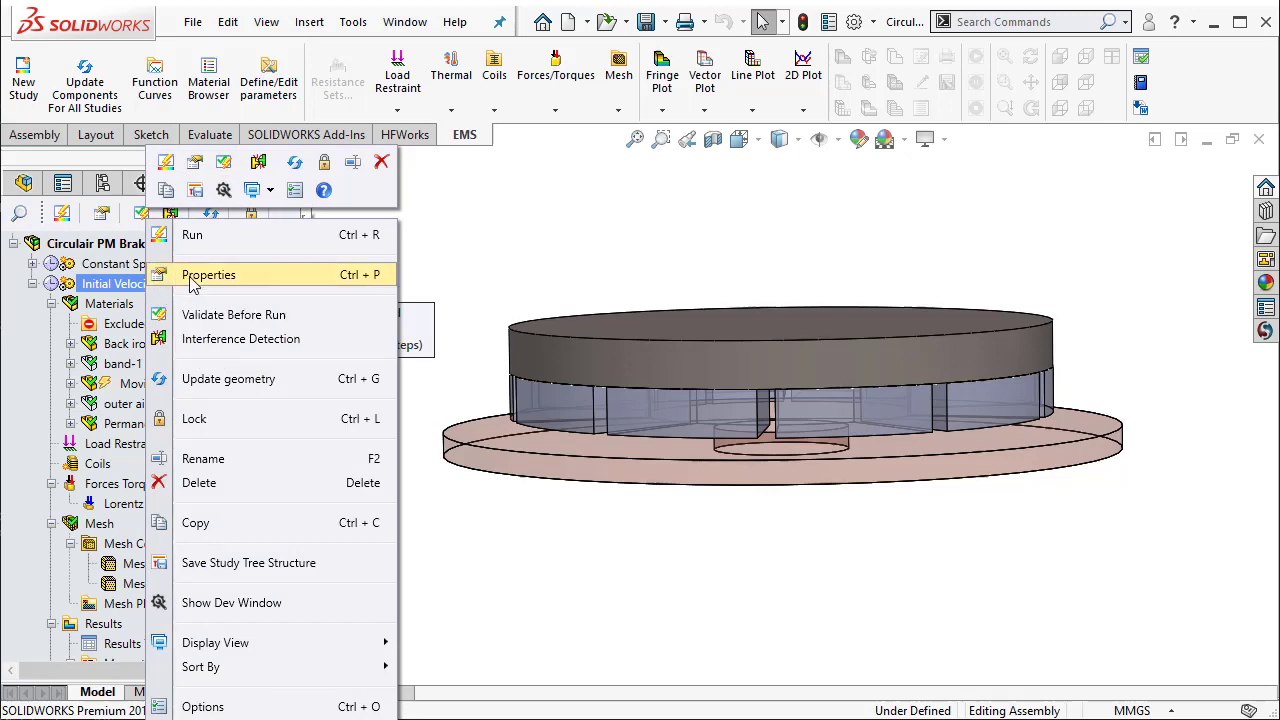
click(205, 195)
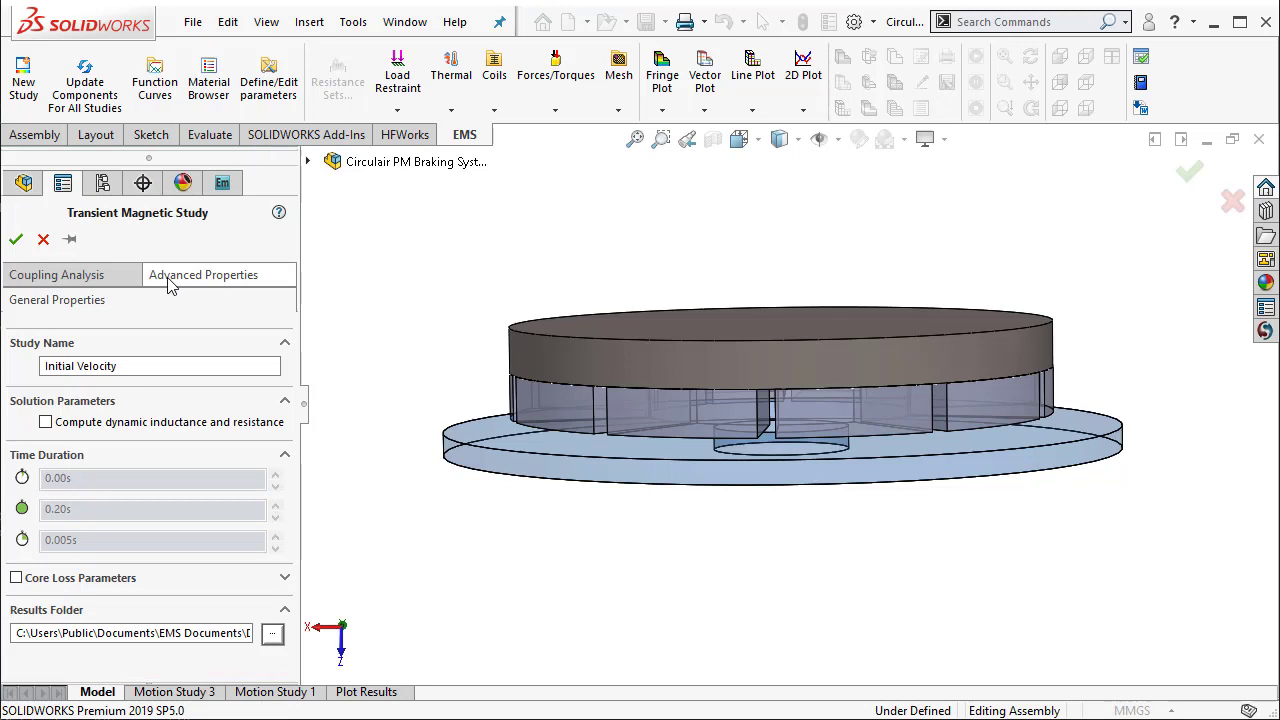
click(107, 274)
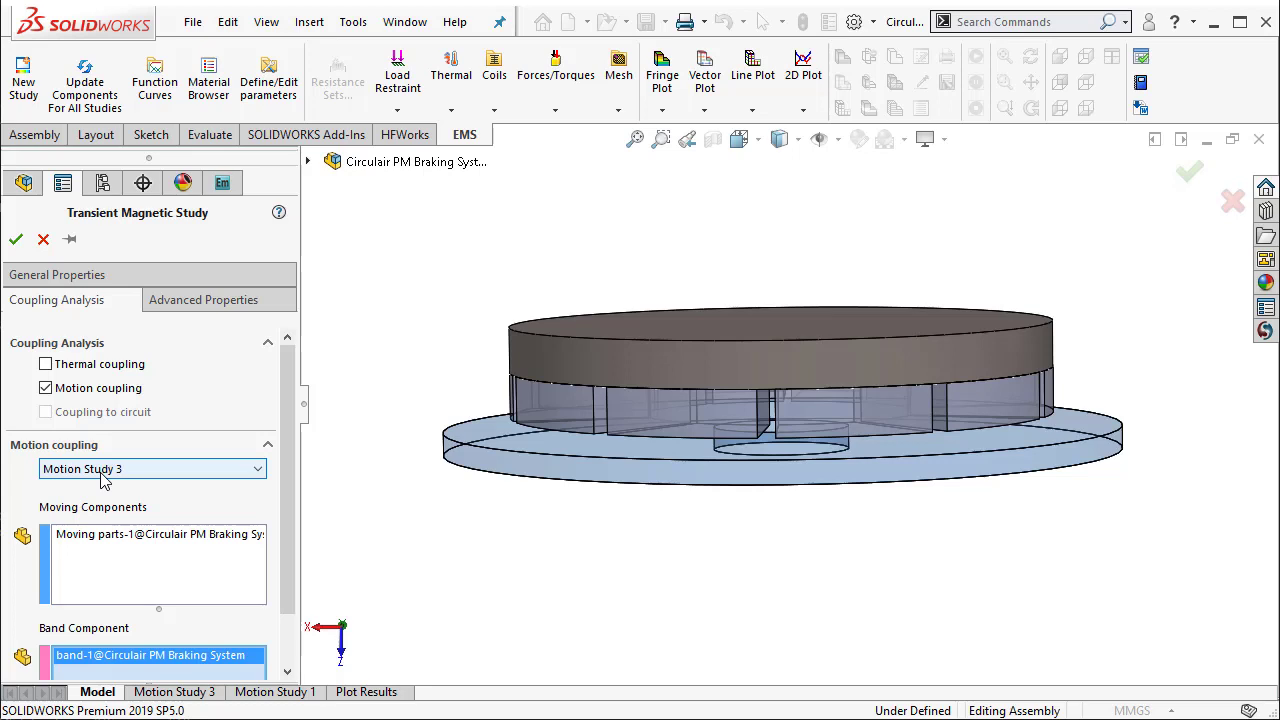
click(43, 239)
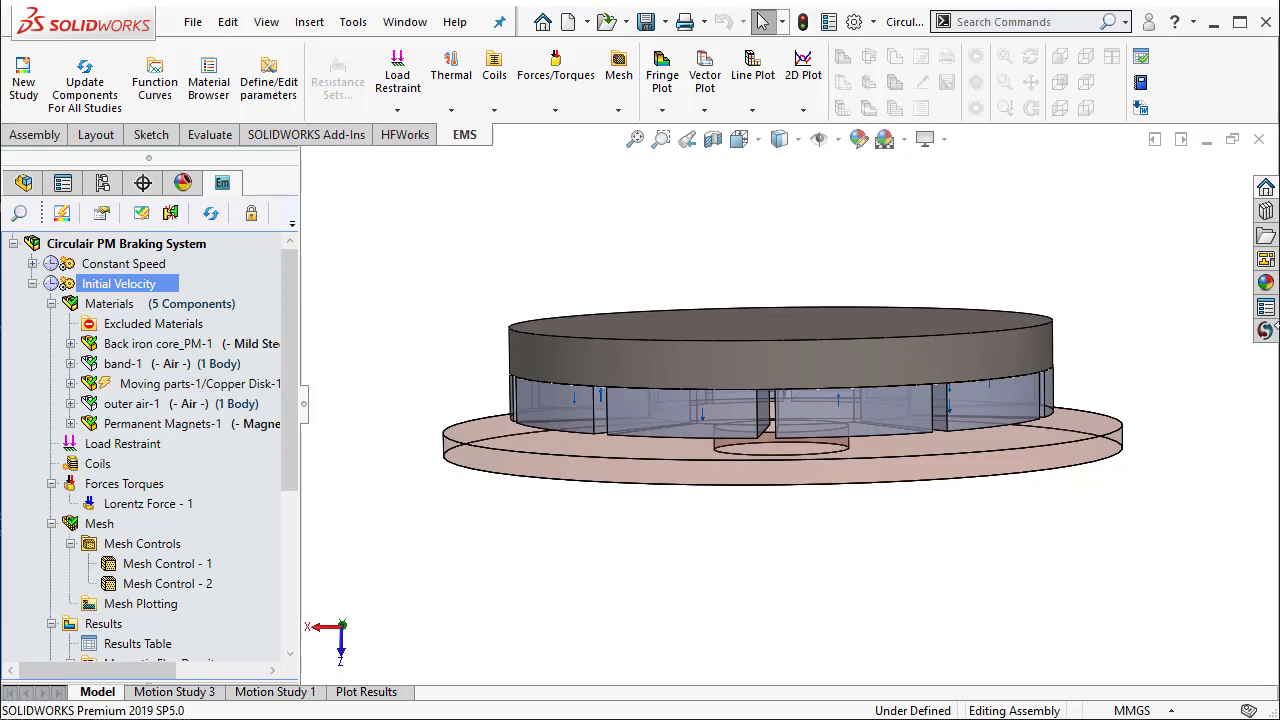
Step: Review the material library, then select the Copper Disk's material entry
click(1265, 331)
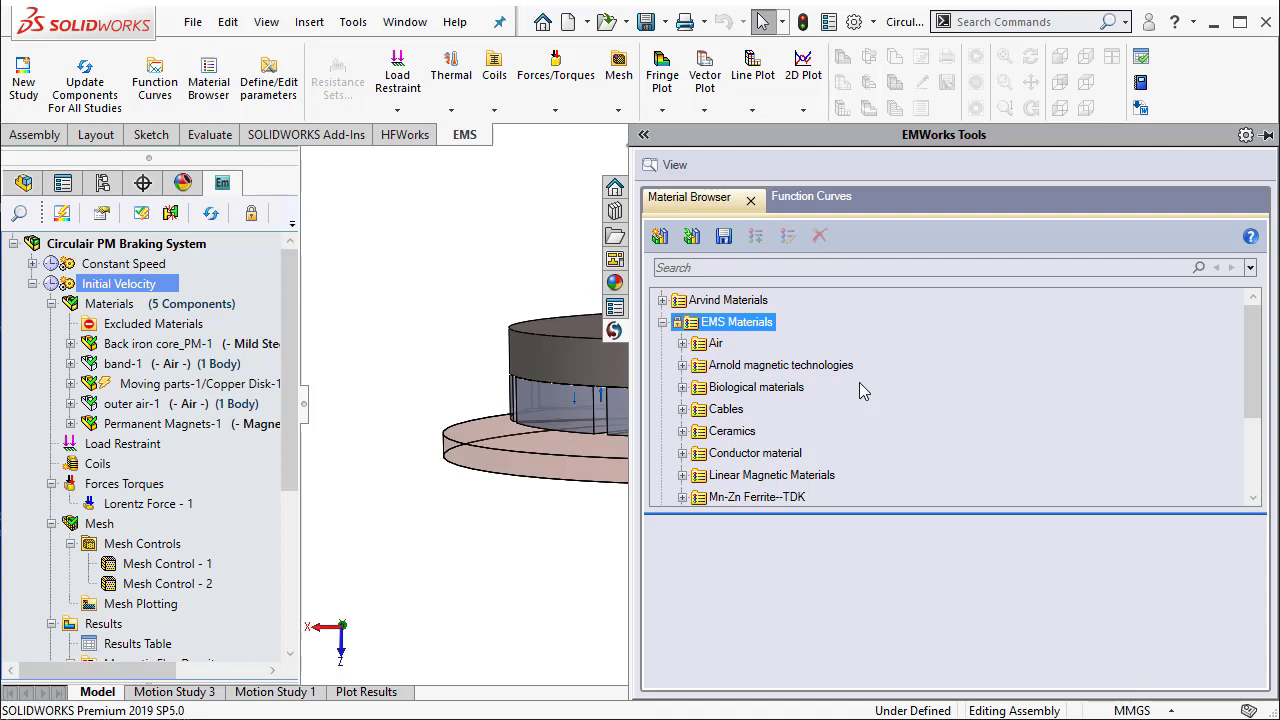
click(421, 366)
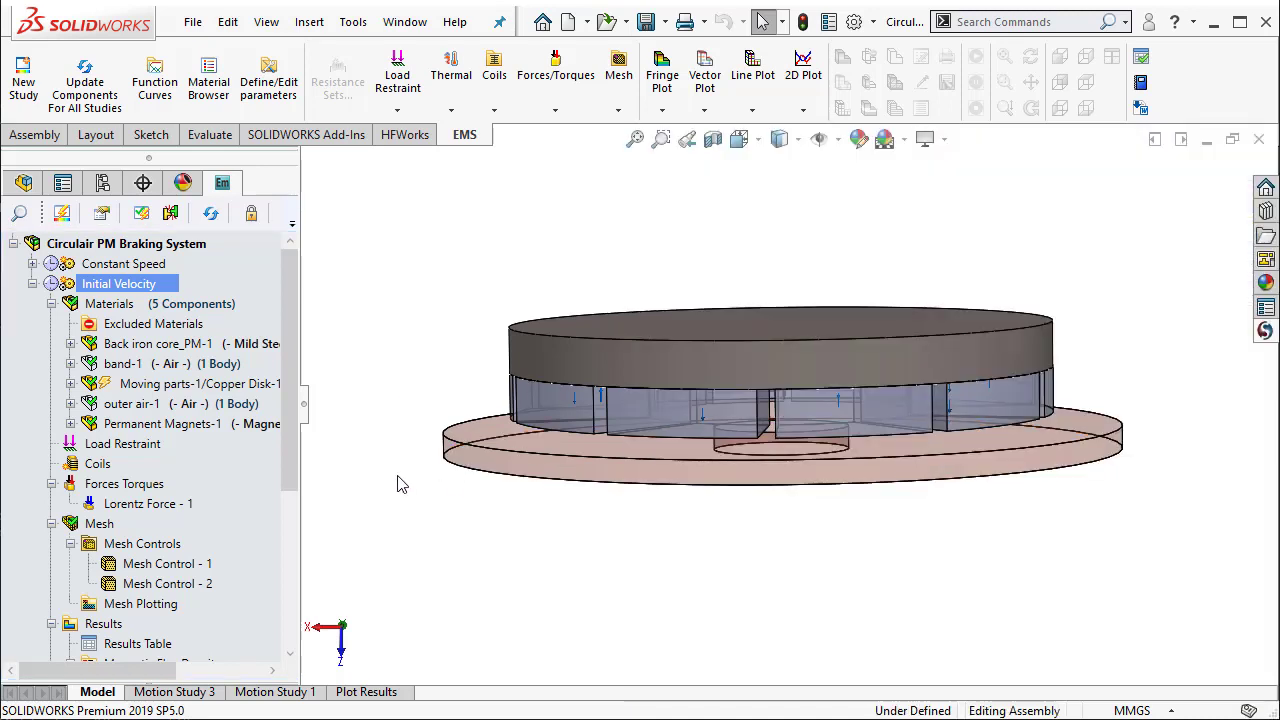
click(222, 390)
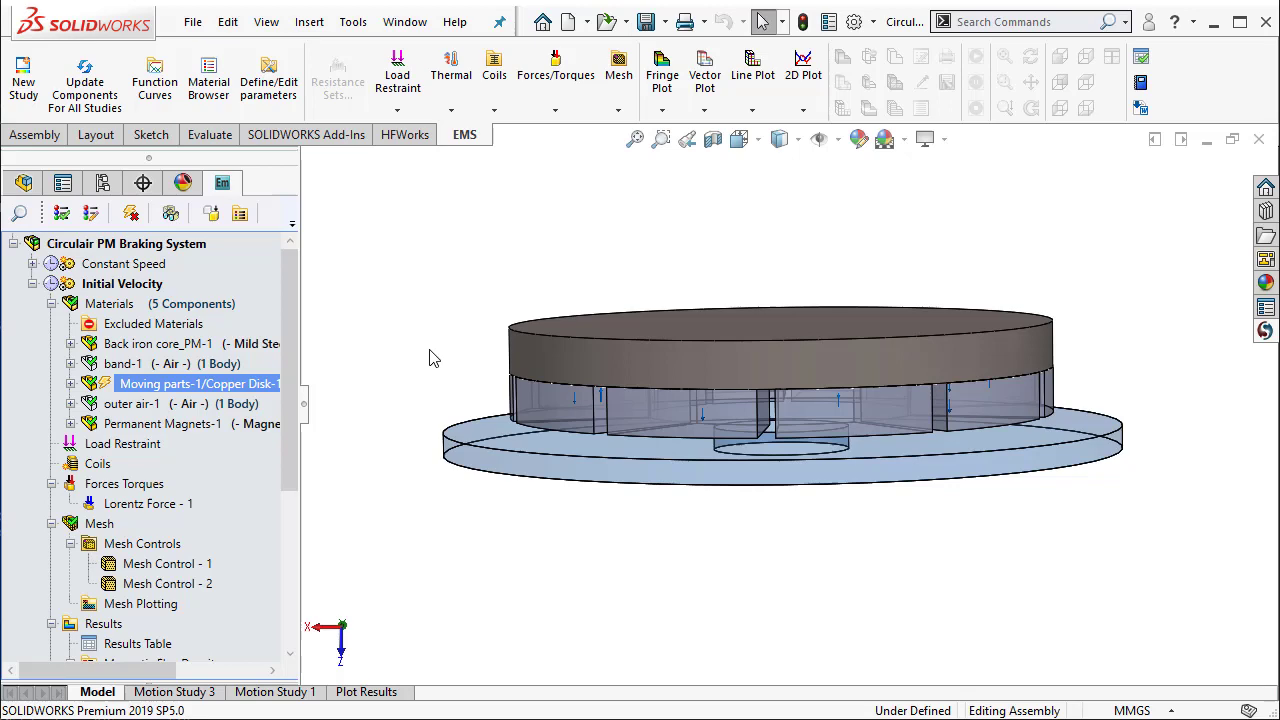
Step: Highlight only the Back iron core_PM-1 and tilt the model to inspect it
ctrl+click(257, 346)
click(257, 346)
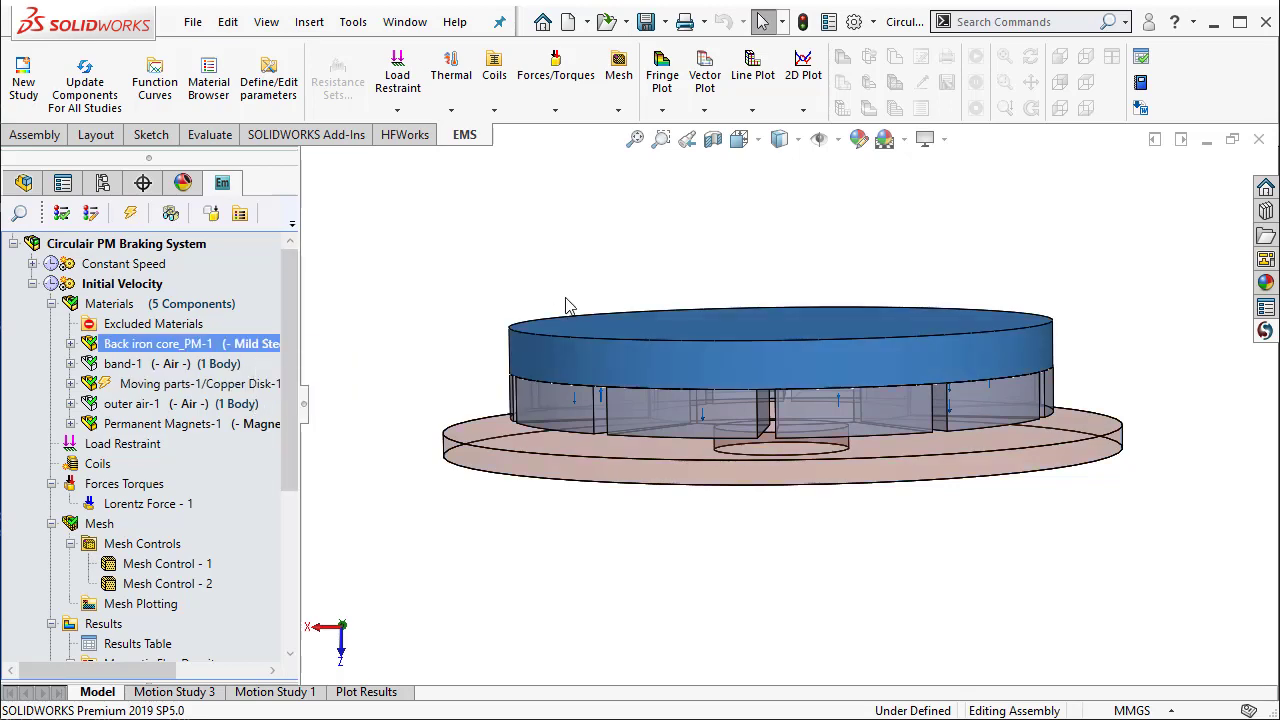
middle_drag(434, 311, 448, 347)
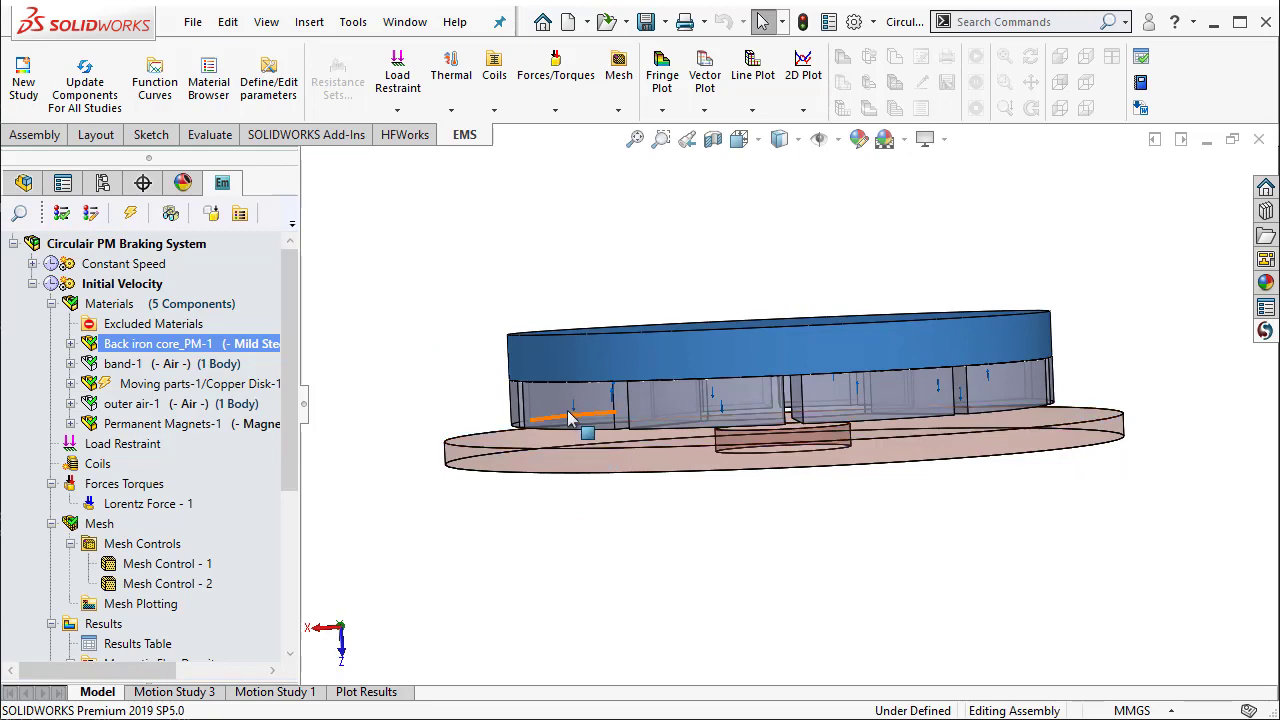
Step: Highlight the permanent magnets and view the magnet ring from above
click(195, 425)
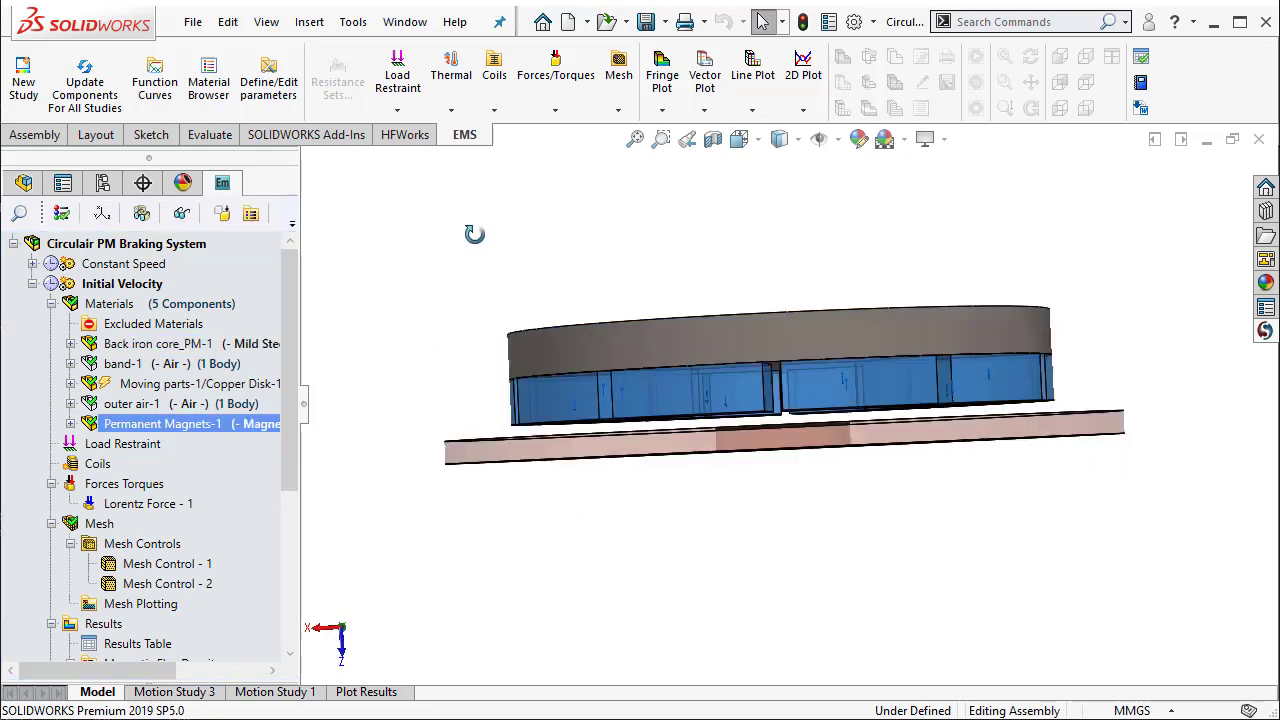
middle_drag(474, 234, 457, 203)
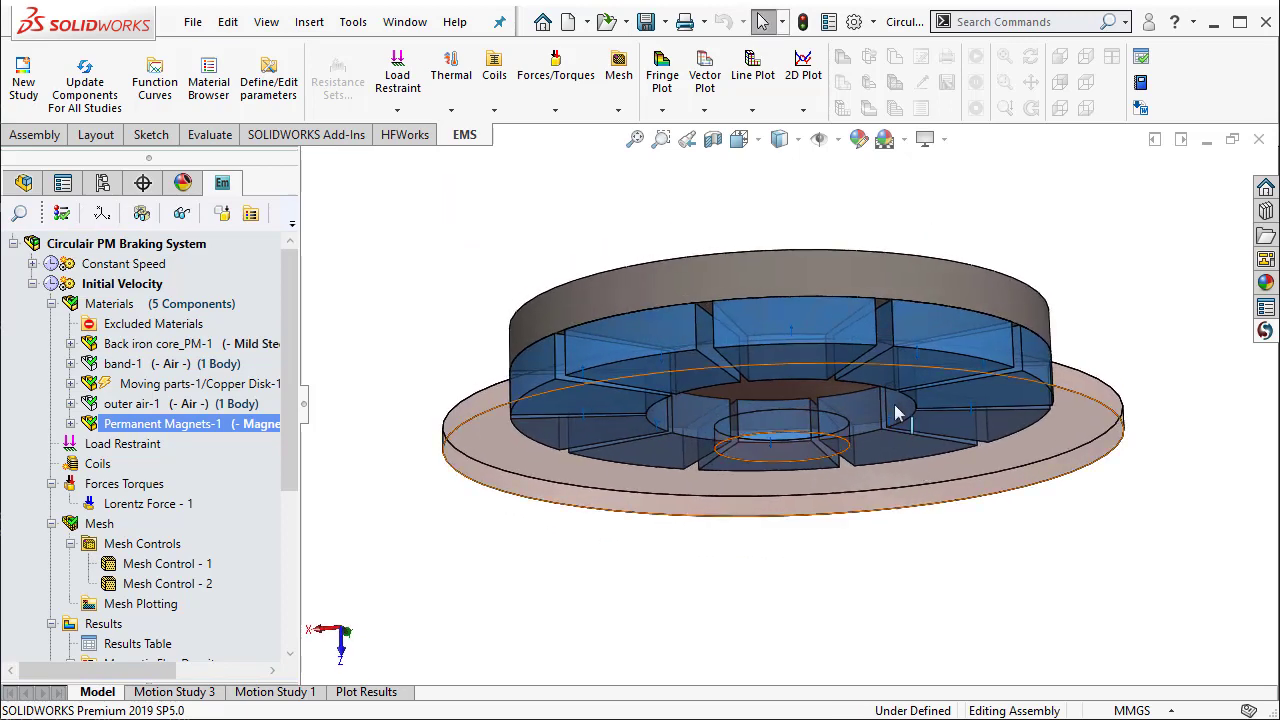
scroll(832, 338, down, 6)
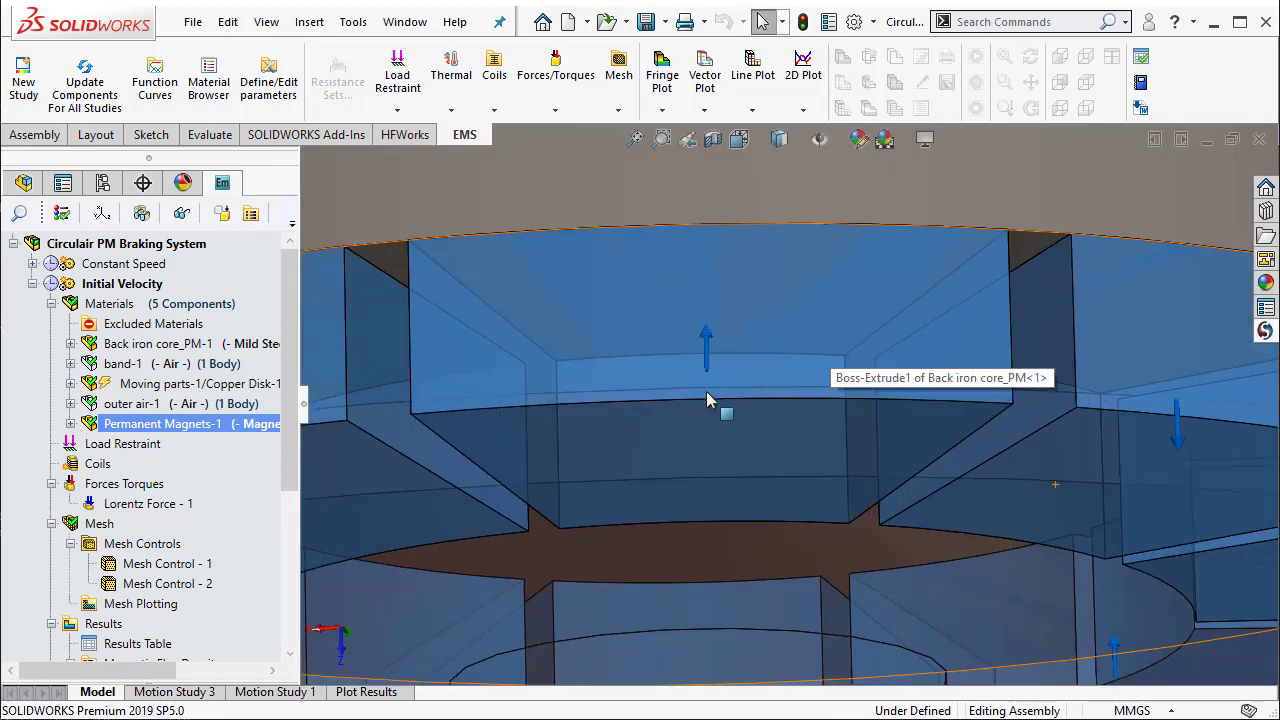
scroll(740, 477, up, 2)
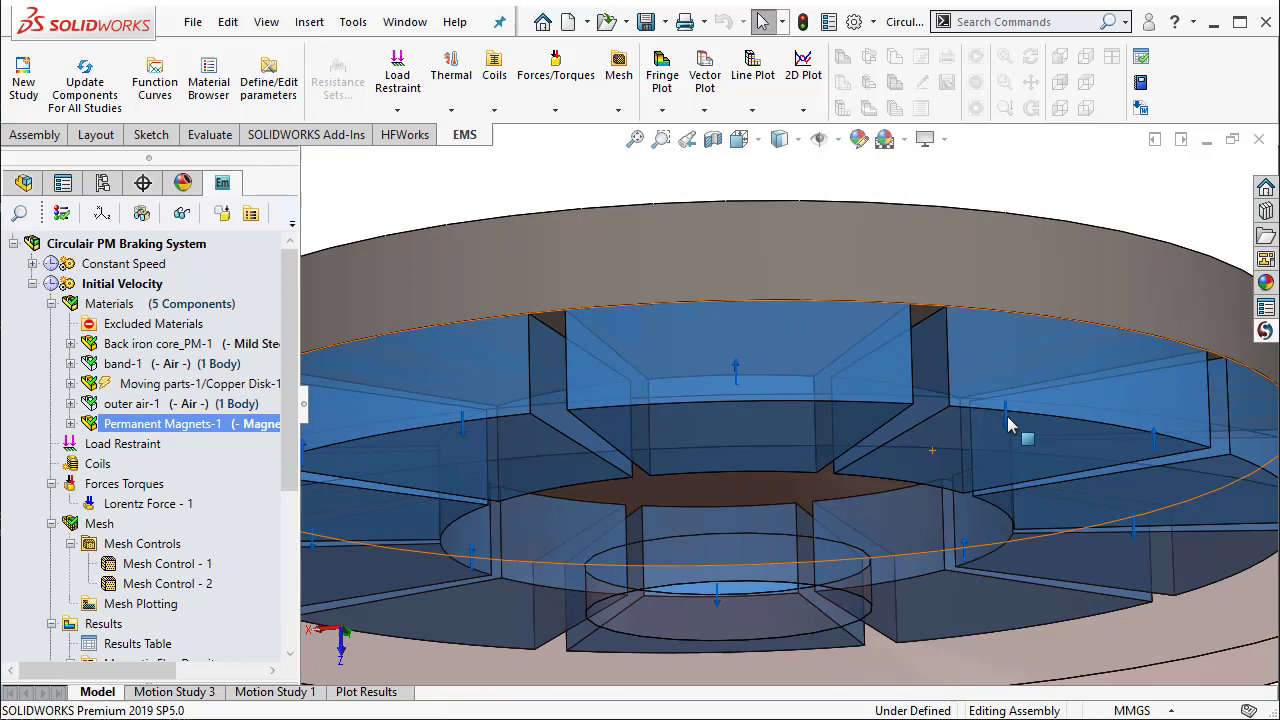
scroll(1010, 428, down, 4)
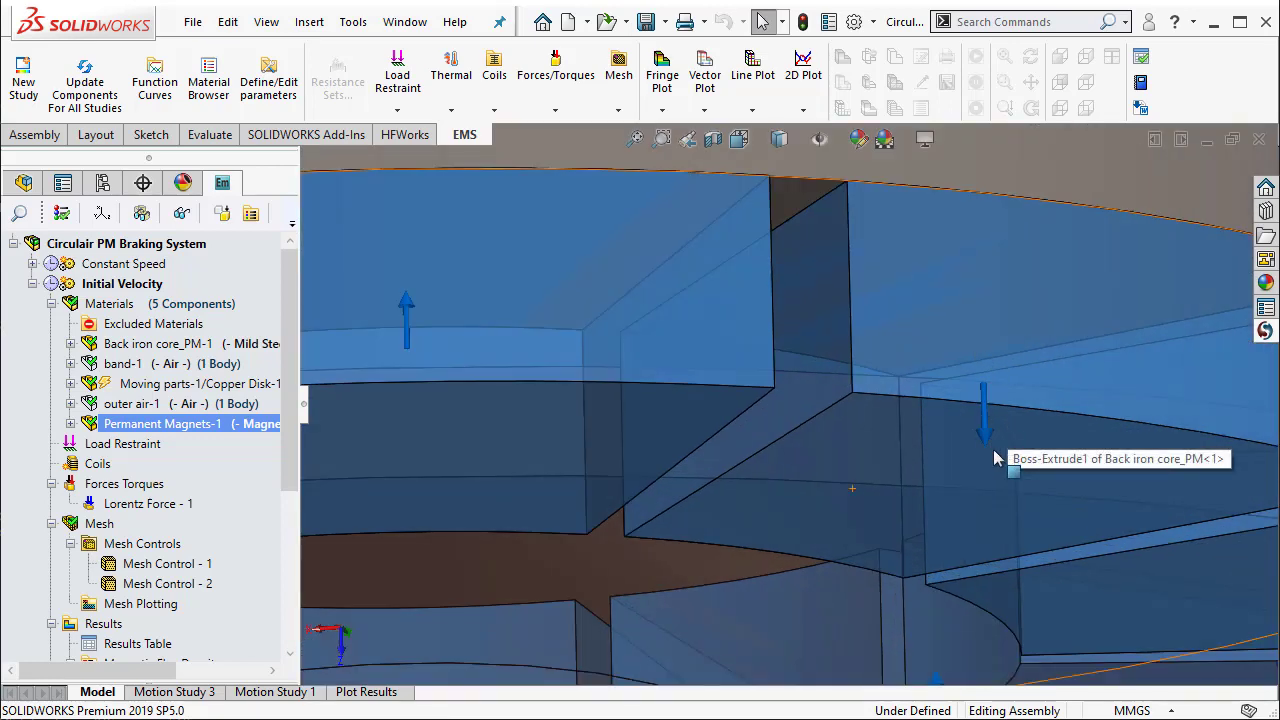
scroll(995, 458, up, 5)
scroll(995, 458, up, 3)
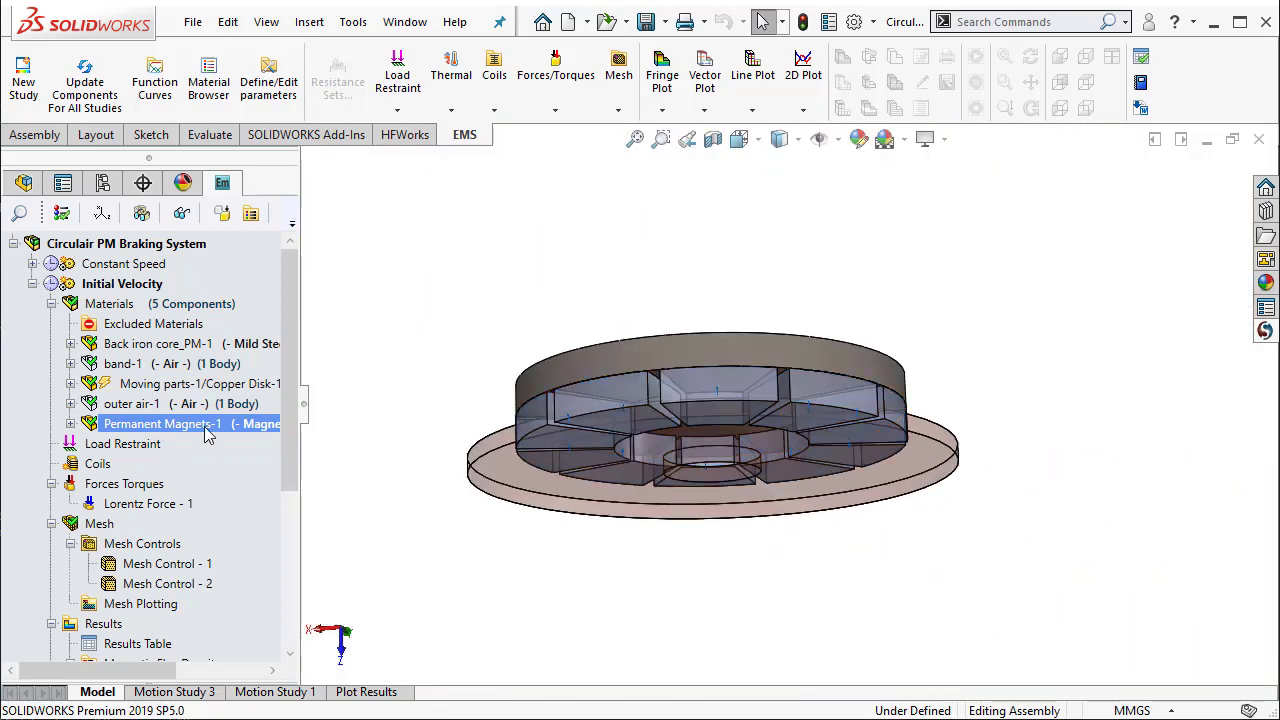
Step: Expand Permanent Magnets-1 and open the Boss-Extrude1 magnet's coercivity direction settings
click(70, 423)
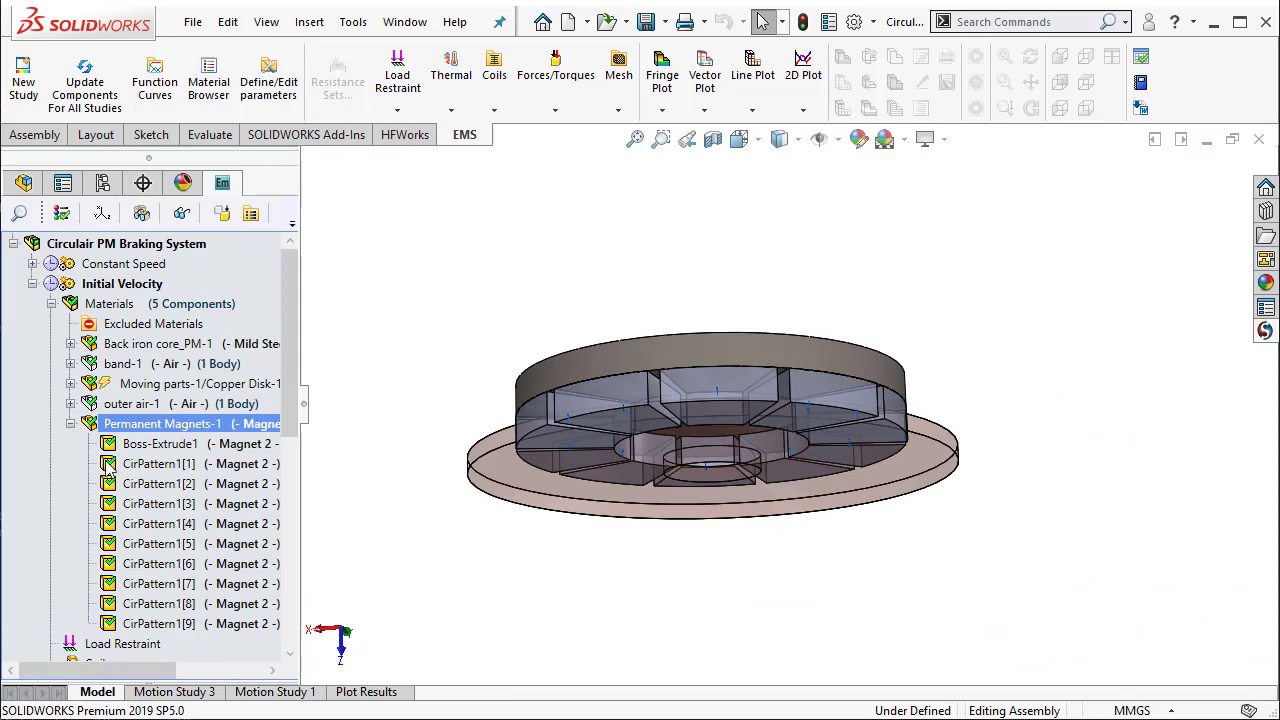
right_click(217, 450)
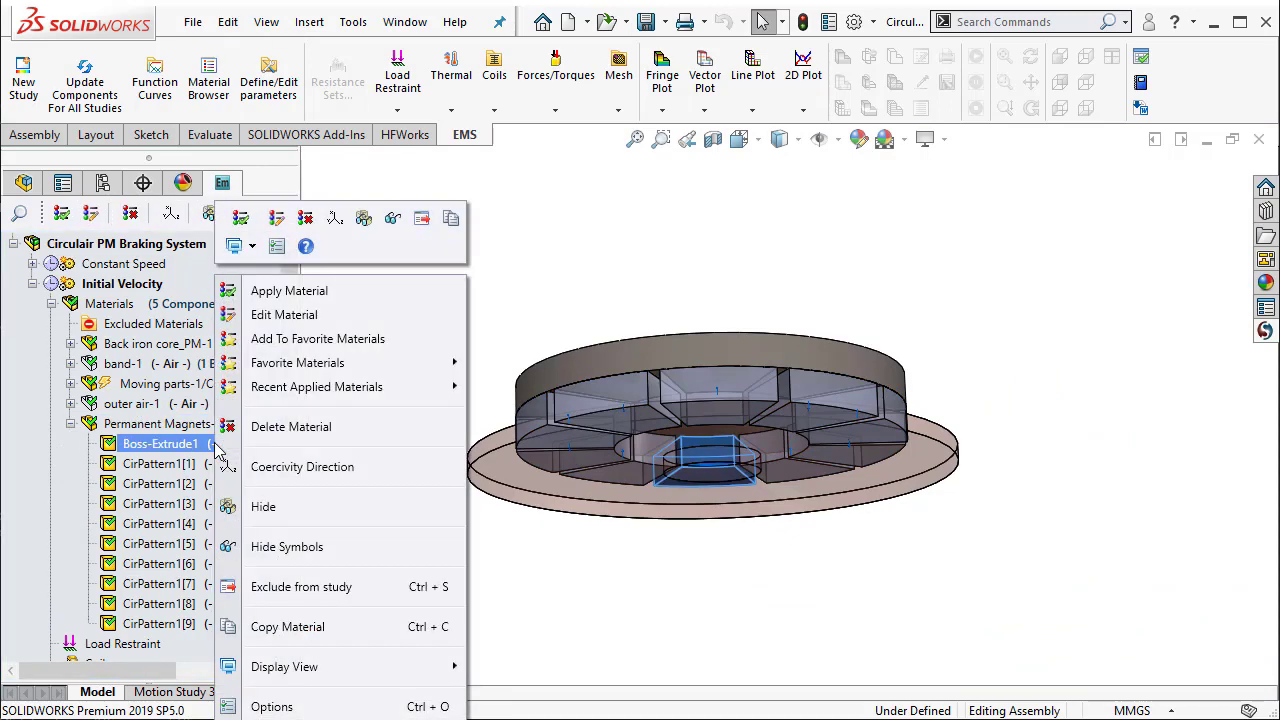
click(281, 470)
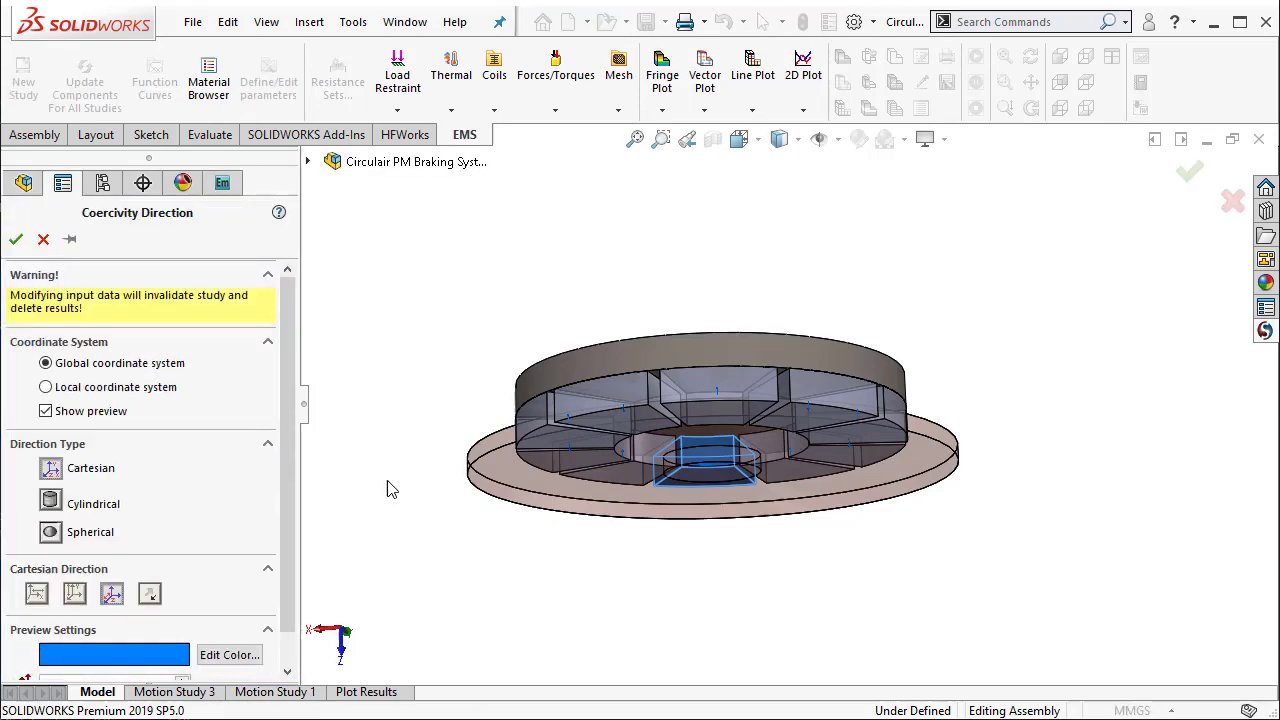
Step: Inspect the highlighted magnet from a tilted front view, then close the coercivity settings
middle_drag(398, 442, 451, 246)
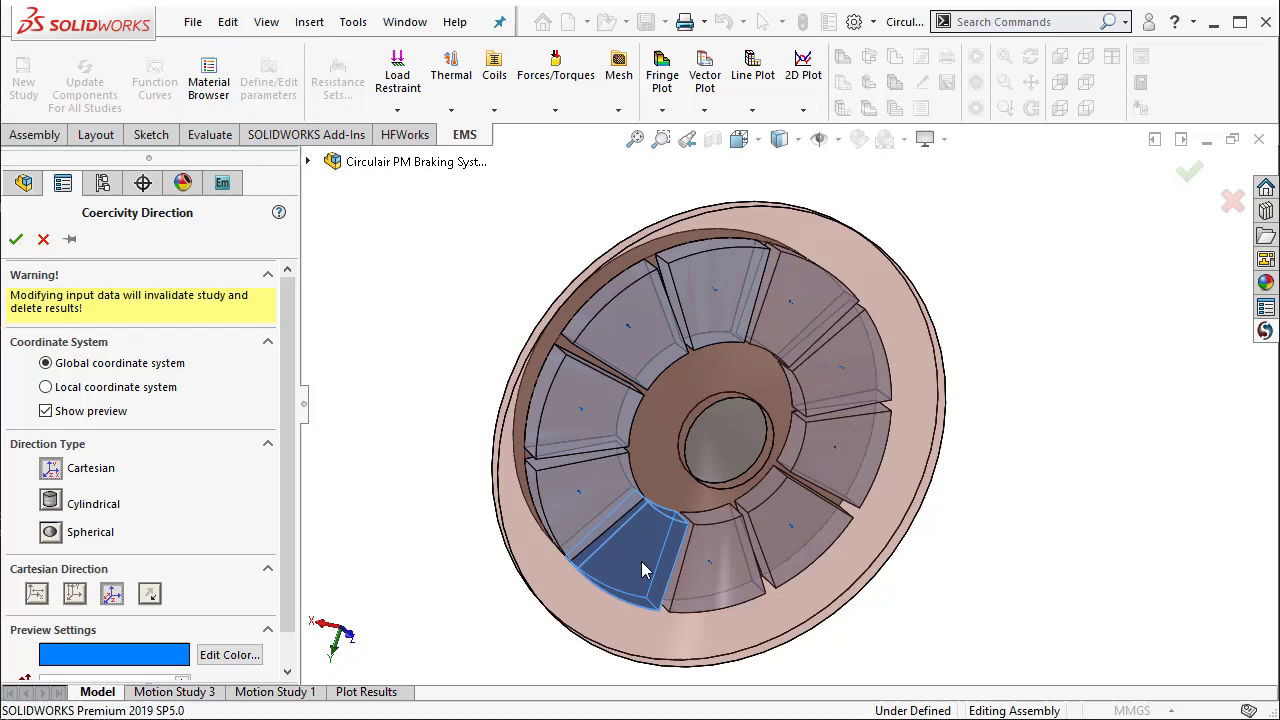
scroll(645, 562, down, 4)
scroll(641, 561, up, 3)
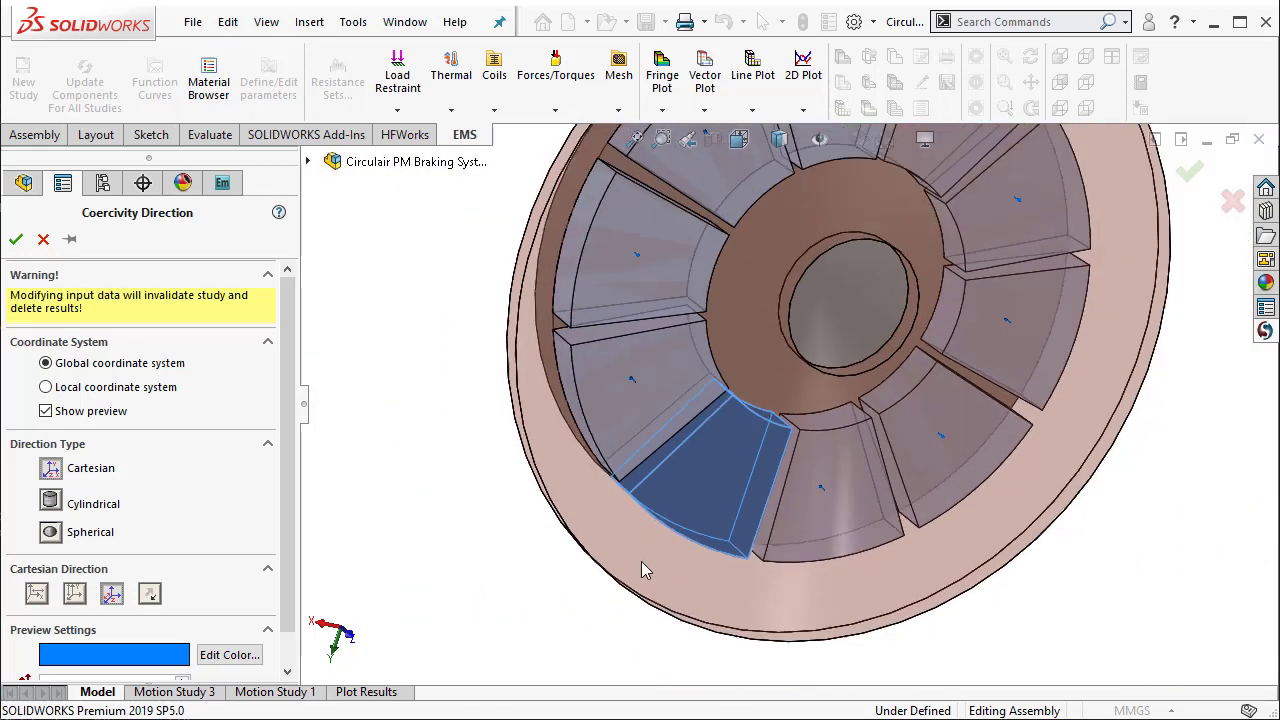
click(16, 239)
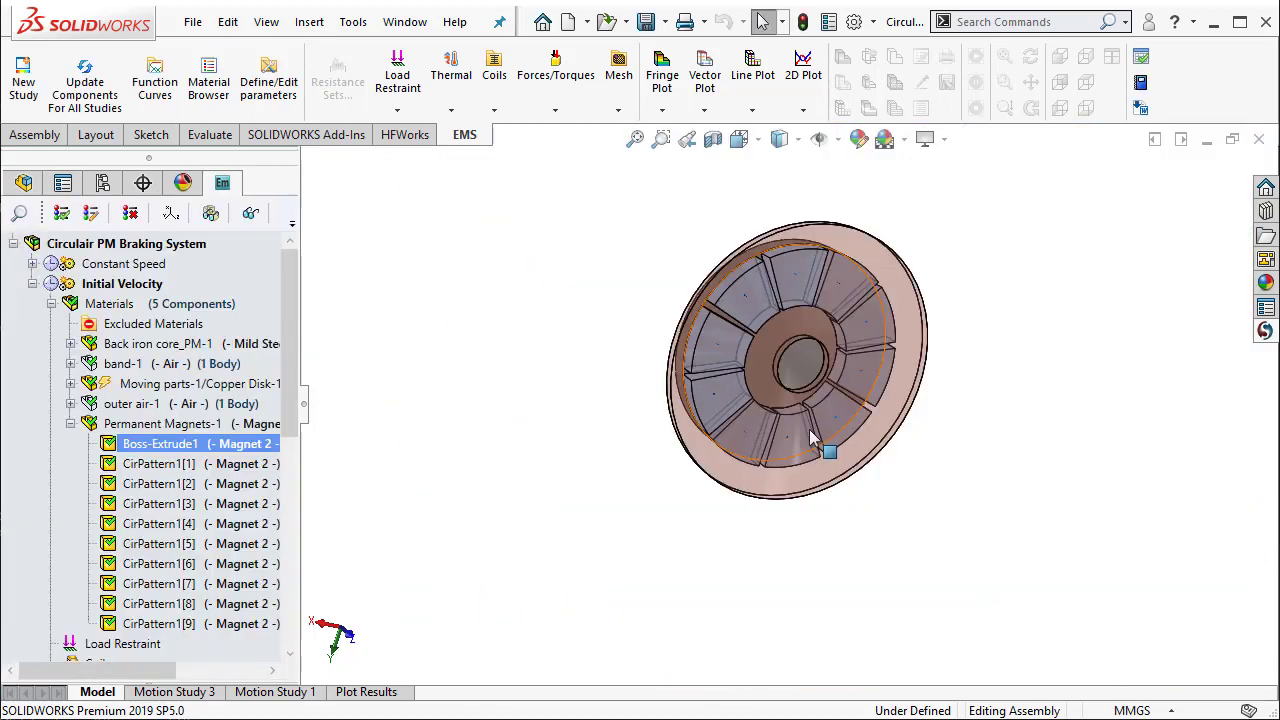
Step: Collapse Permanent Magnets-1, tilt the disc to a top view, and switch to Motion Study 3
click(70, 424)
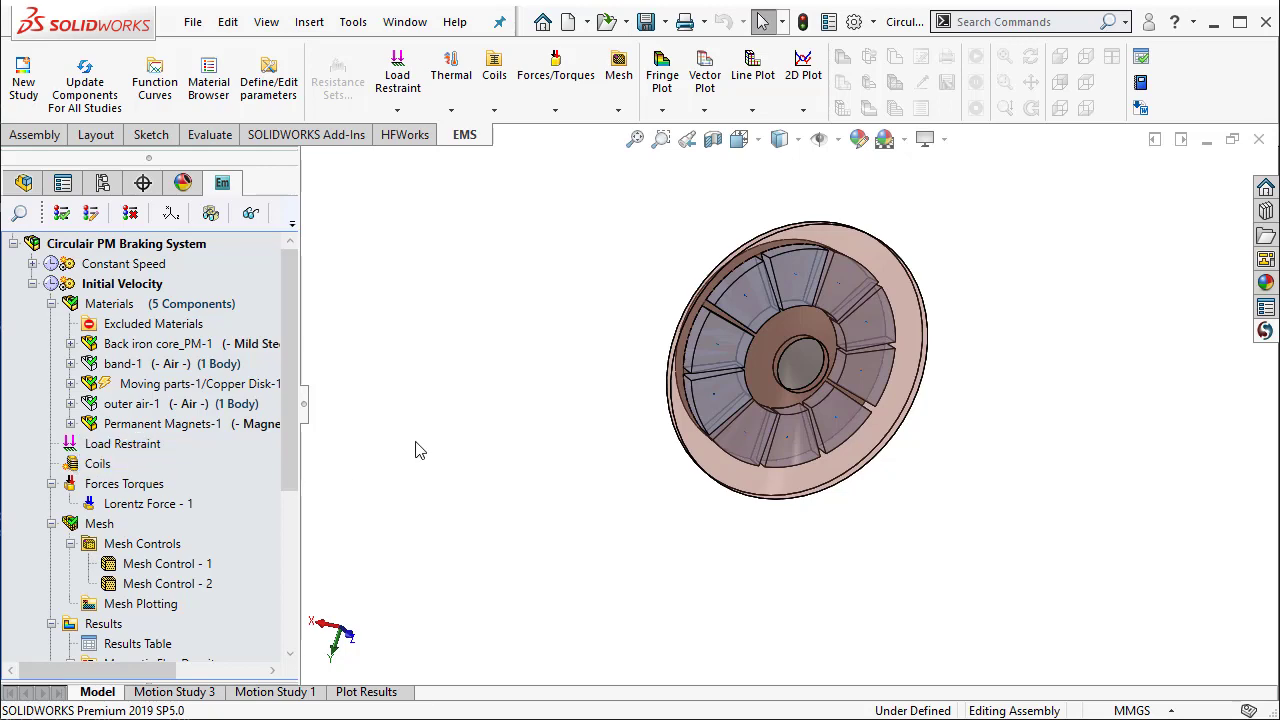
middle_drag(557, 446, 711, 610)
scroll(870, 355, down, 2)
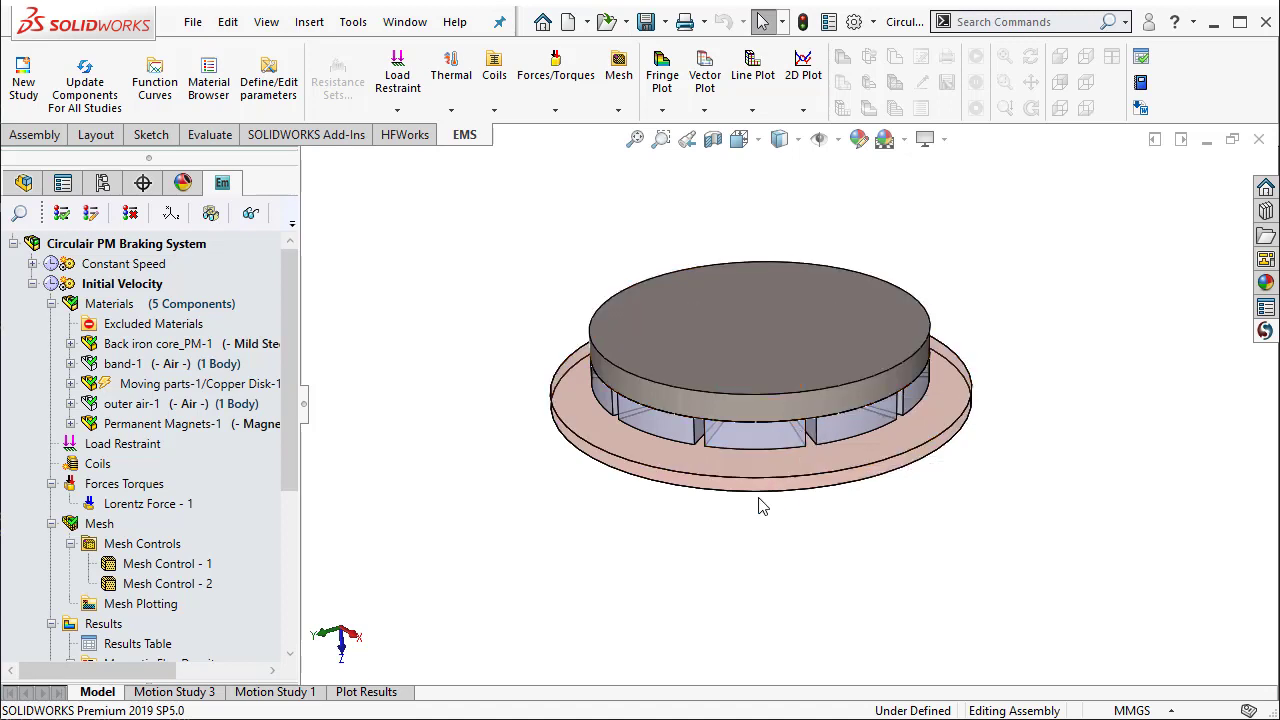
click(174, 692)
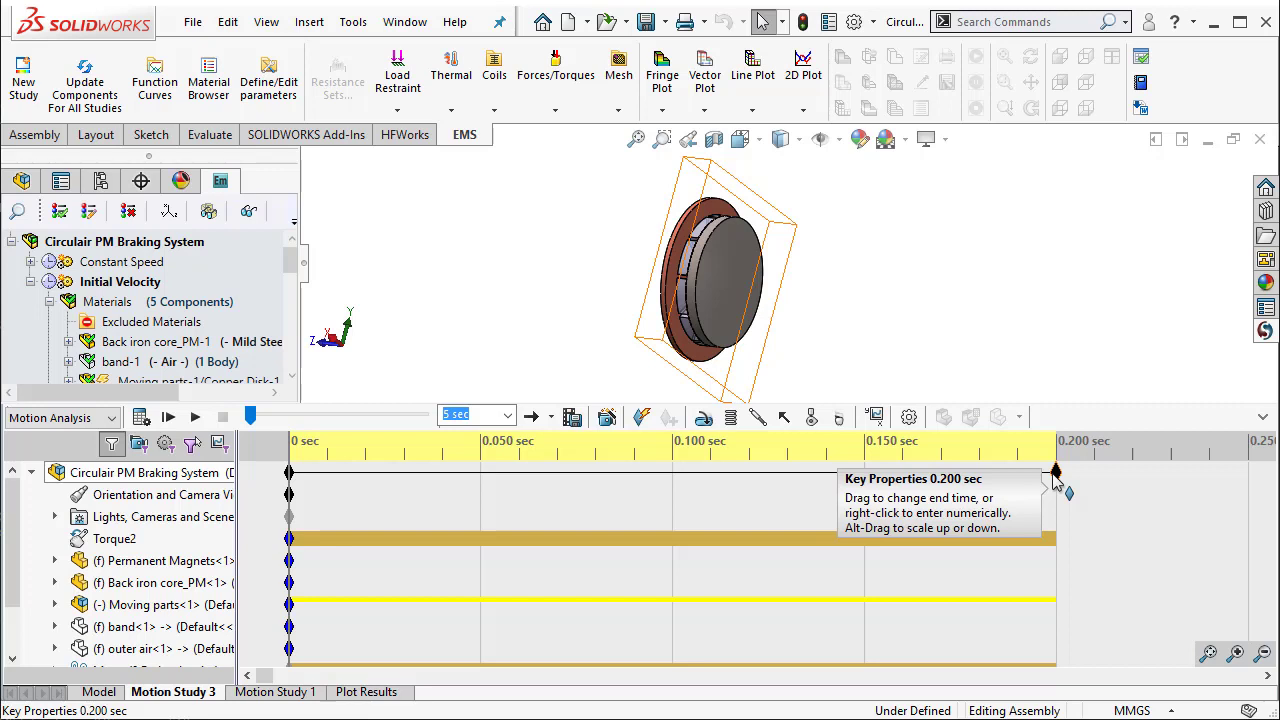
right_click(128, 545)
click(182, 551)
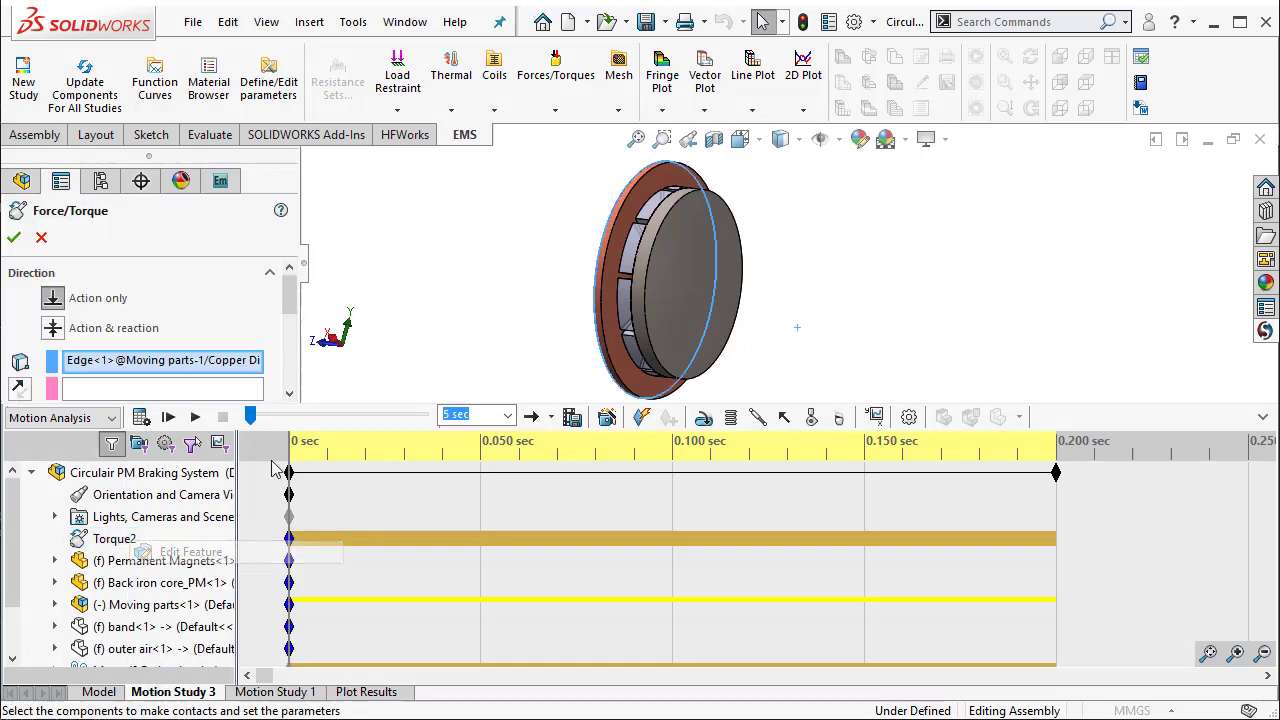
key(ctrl+1)
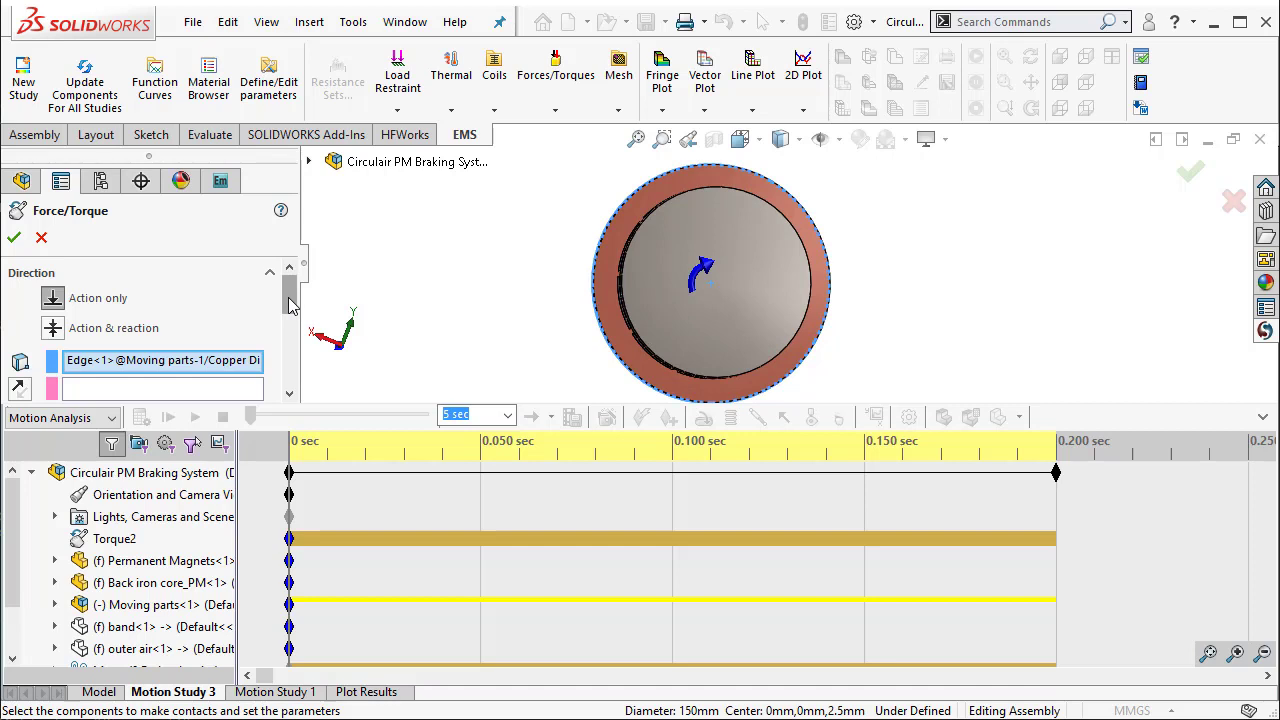
scroll(290, 305, down, 5)
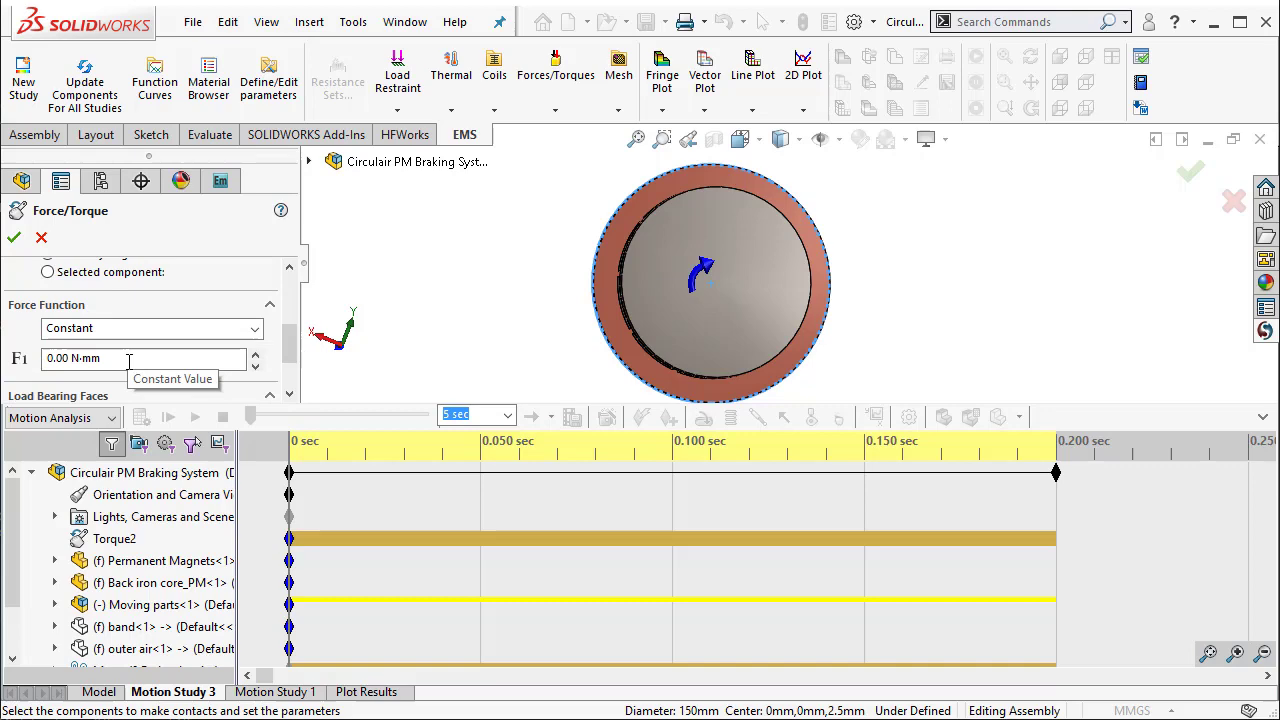
click(41, 237)
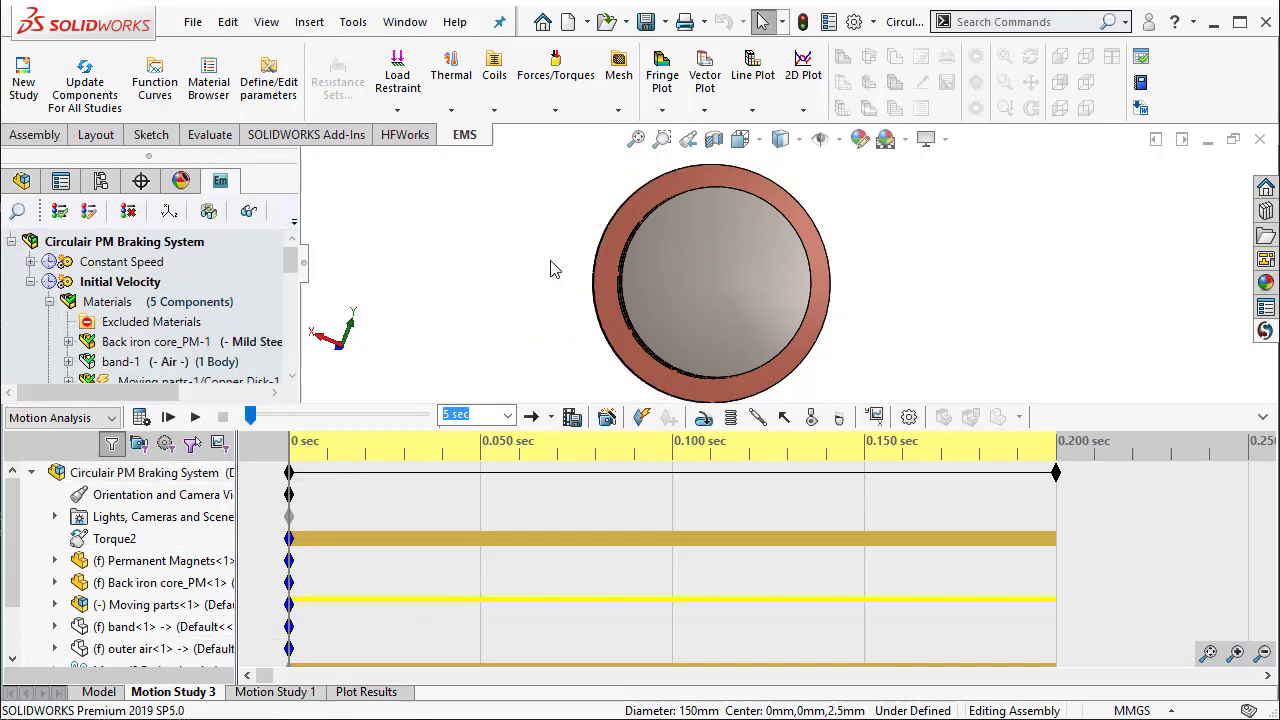
Step: Apply a 1000 RPM initial angular velocity to the Copper Disk edge under Moving parts
right_click(140, 605)
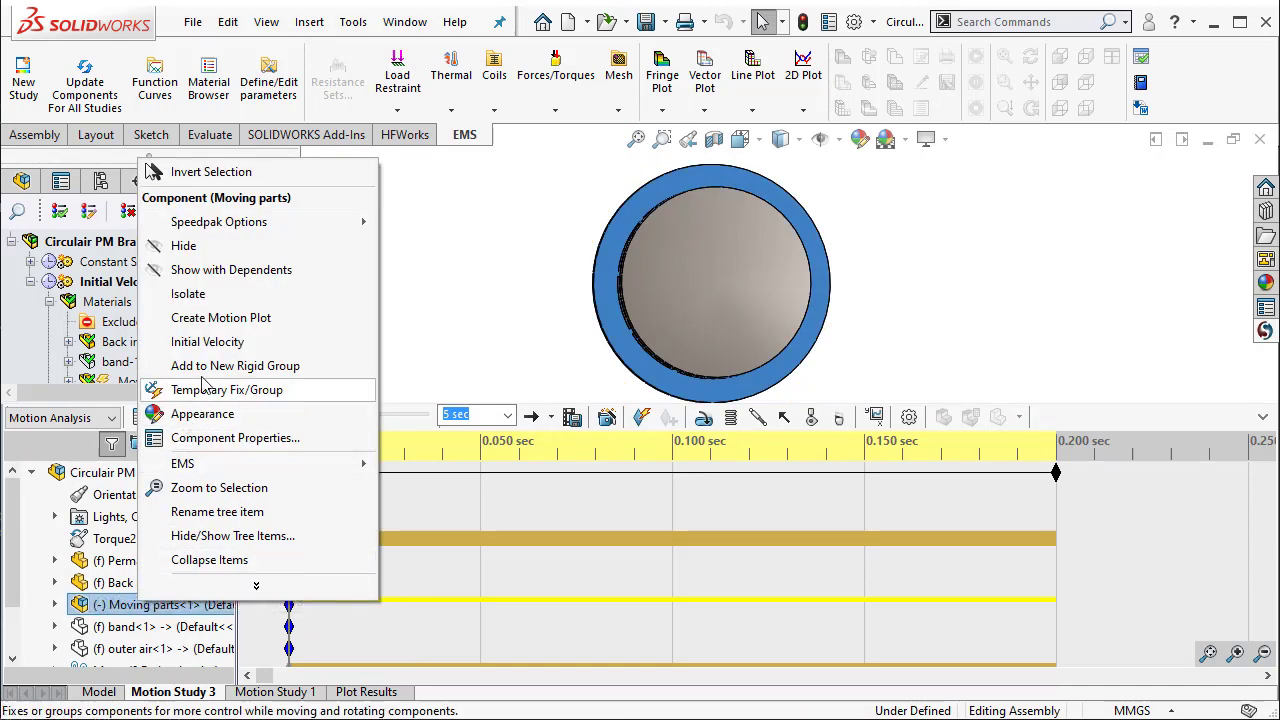
click(228, 342)
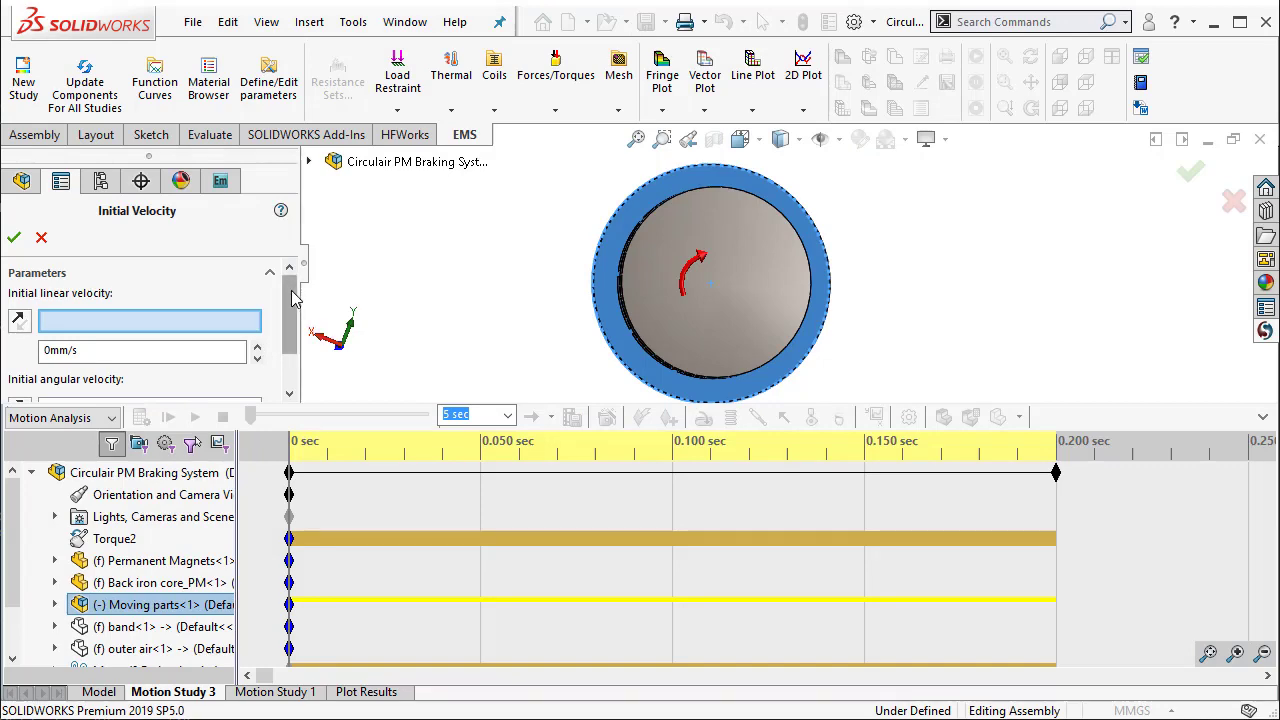
scroll(303, 337, down, 1)
middle_drag(526, 371, 522, 237)
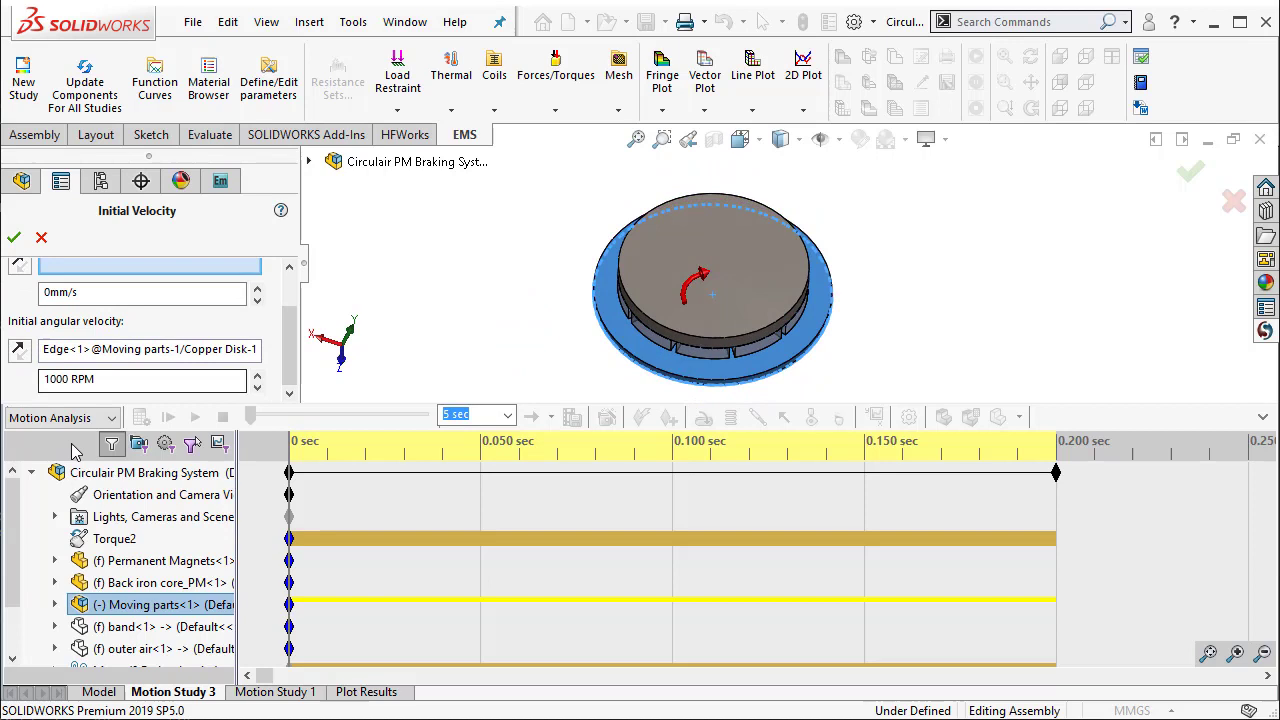
click(112, 378)
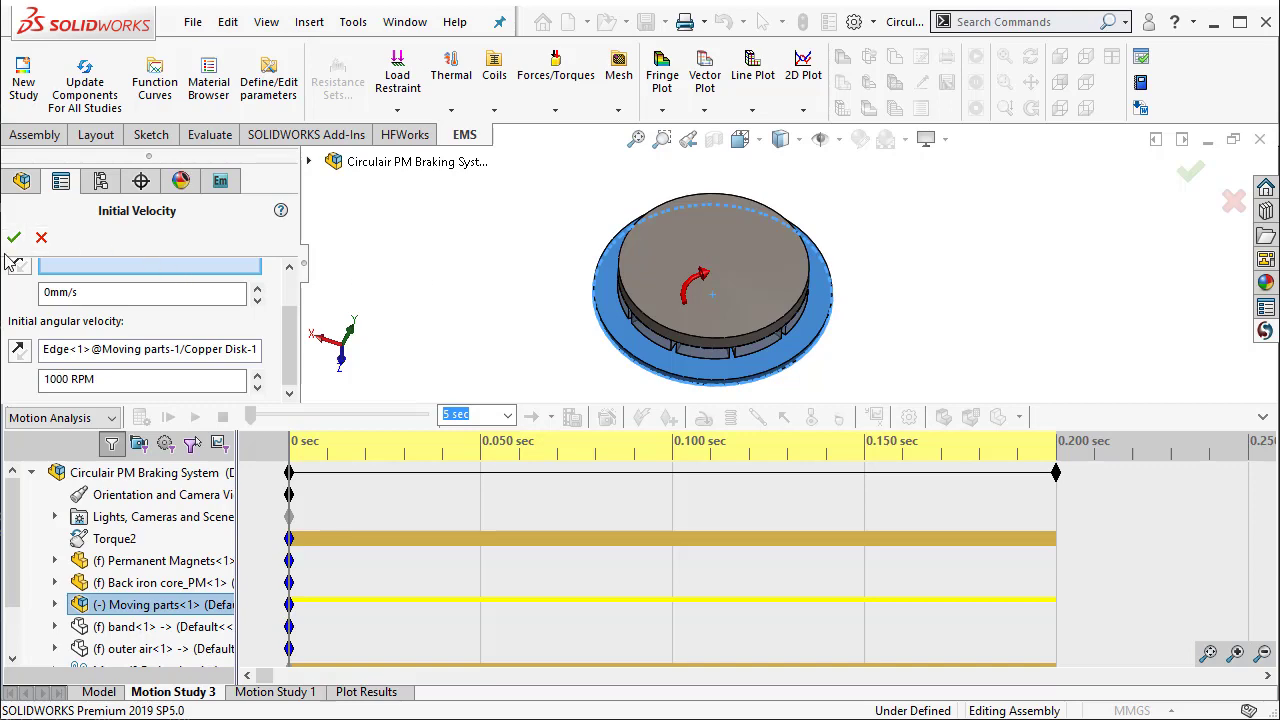
click(42, 238)
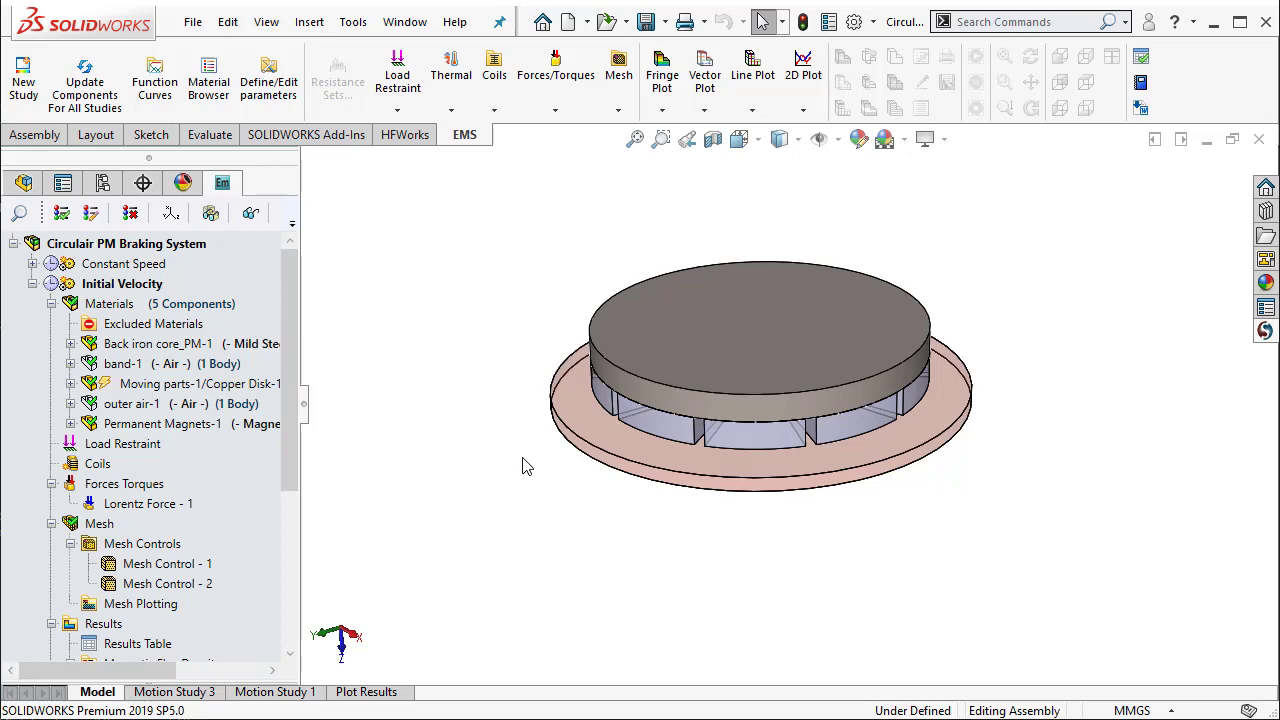
click(133, 503)
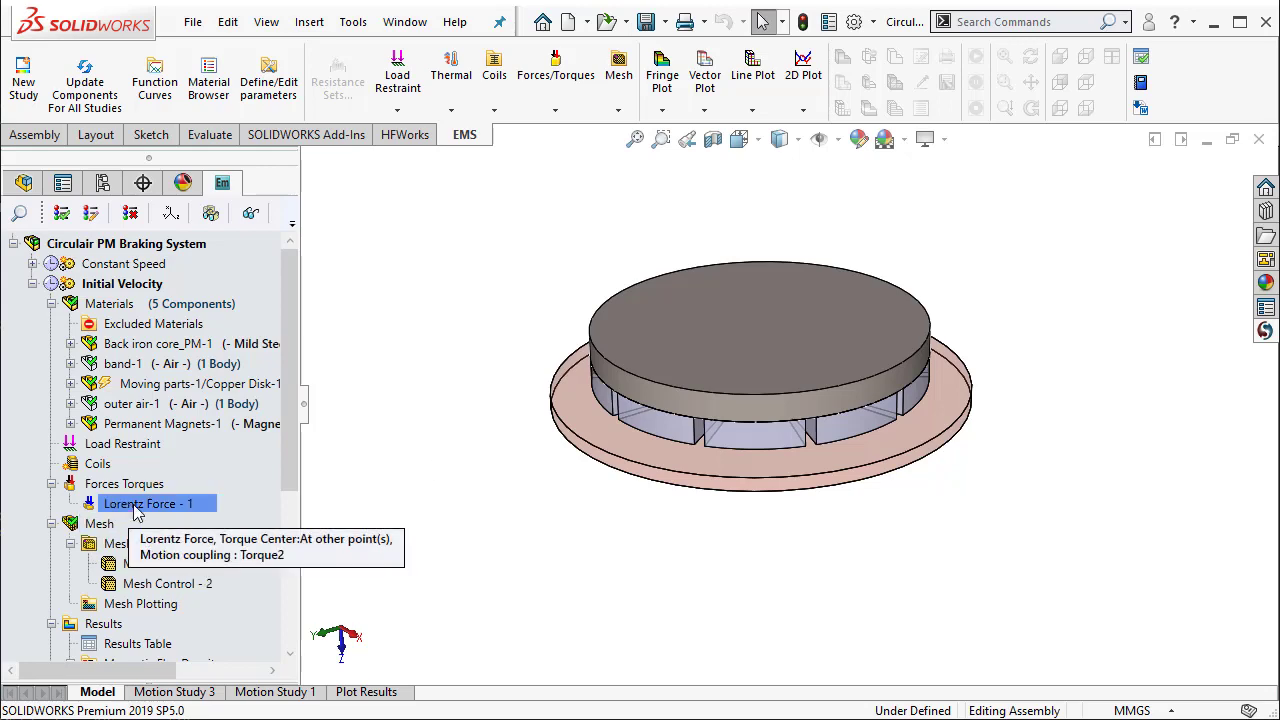
right_click(86, 491)
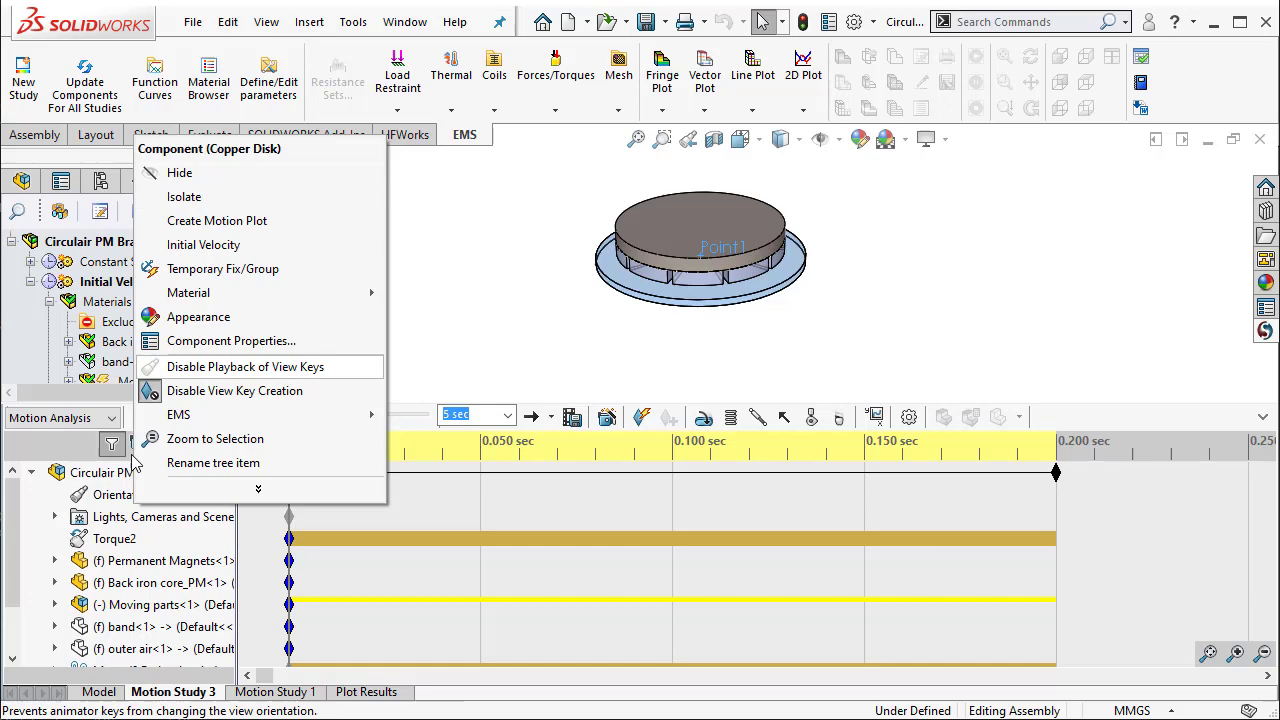
click(245, 366)
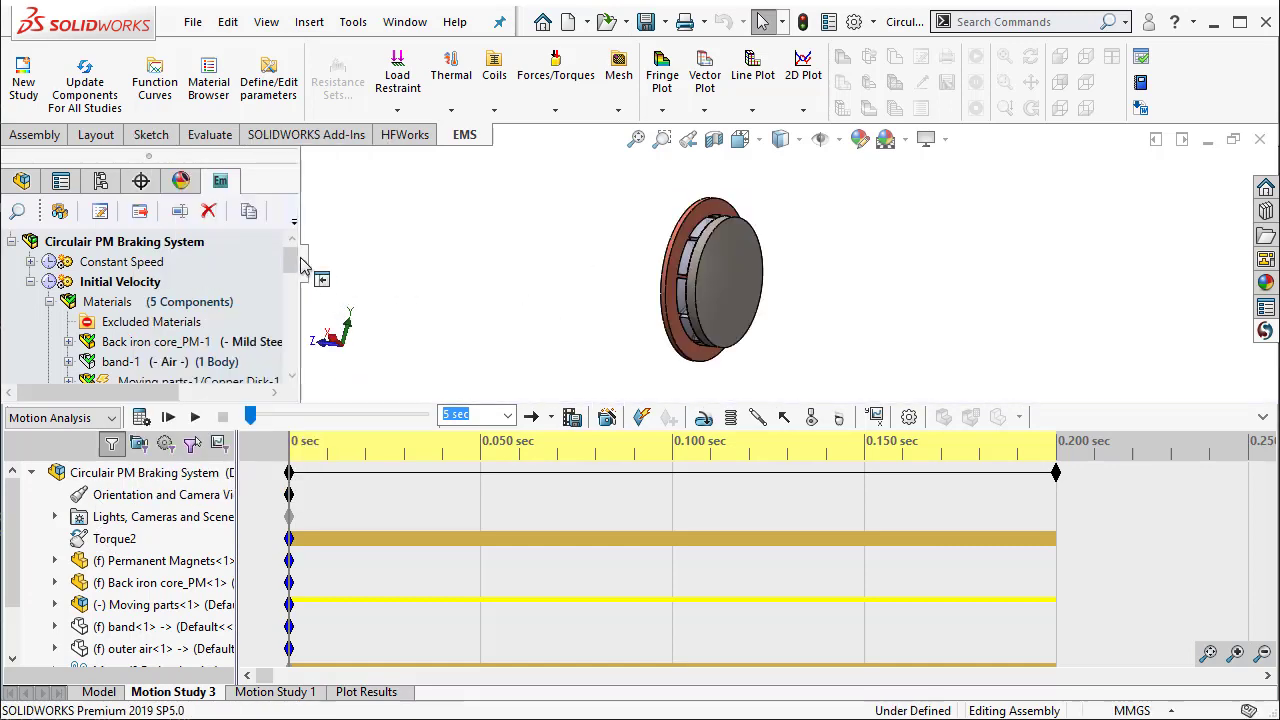
scroll(293, 270, down, 3)
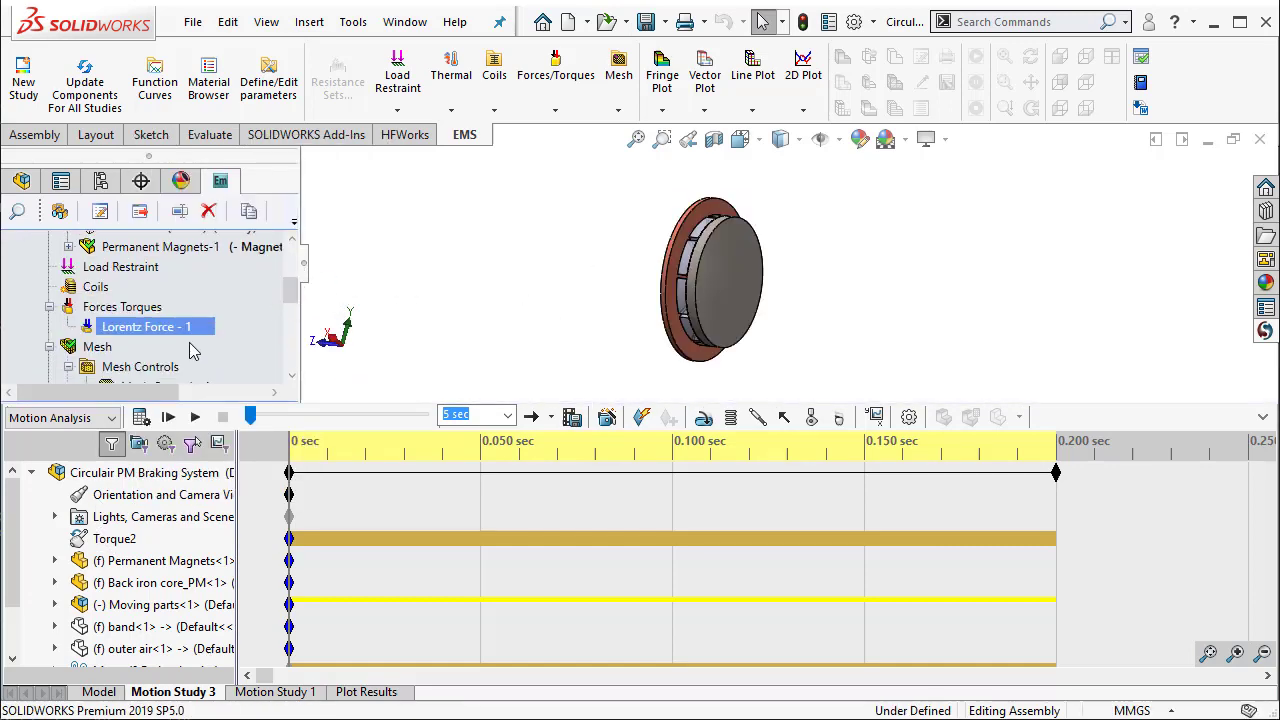
right_click(189, 334)
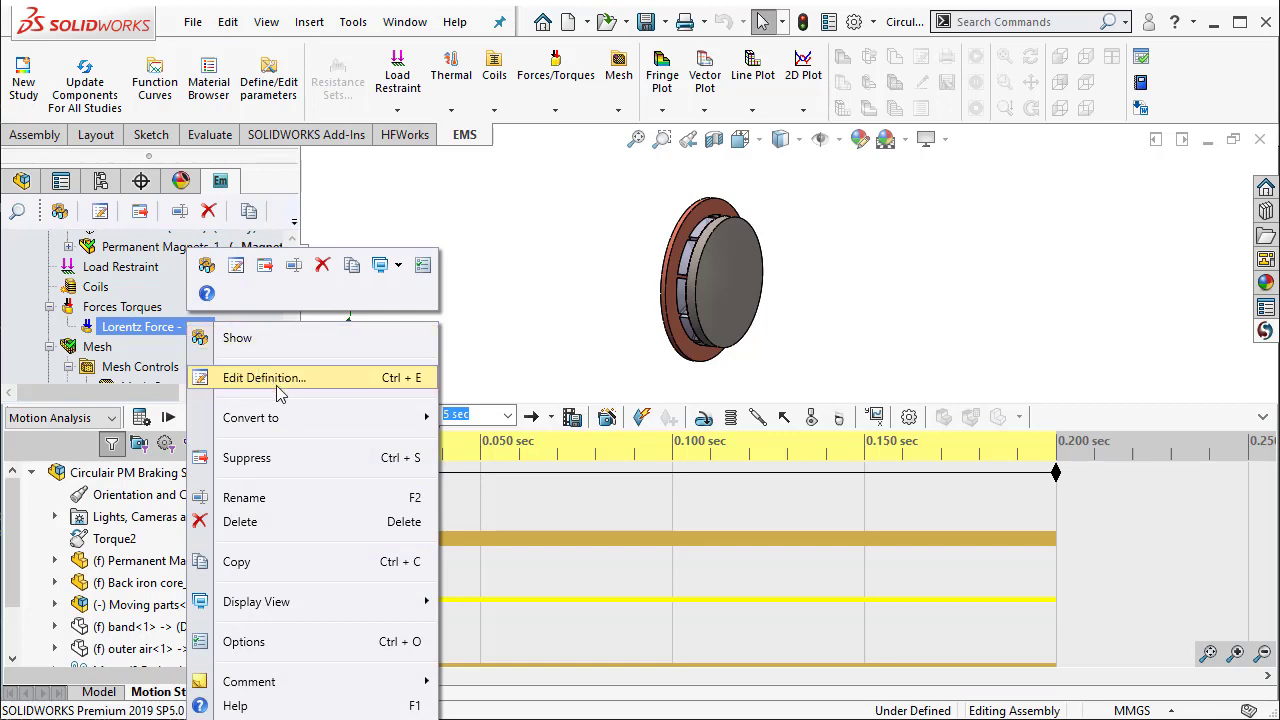
click(279, 393)
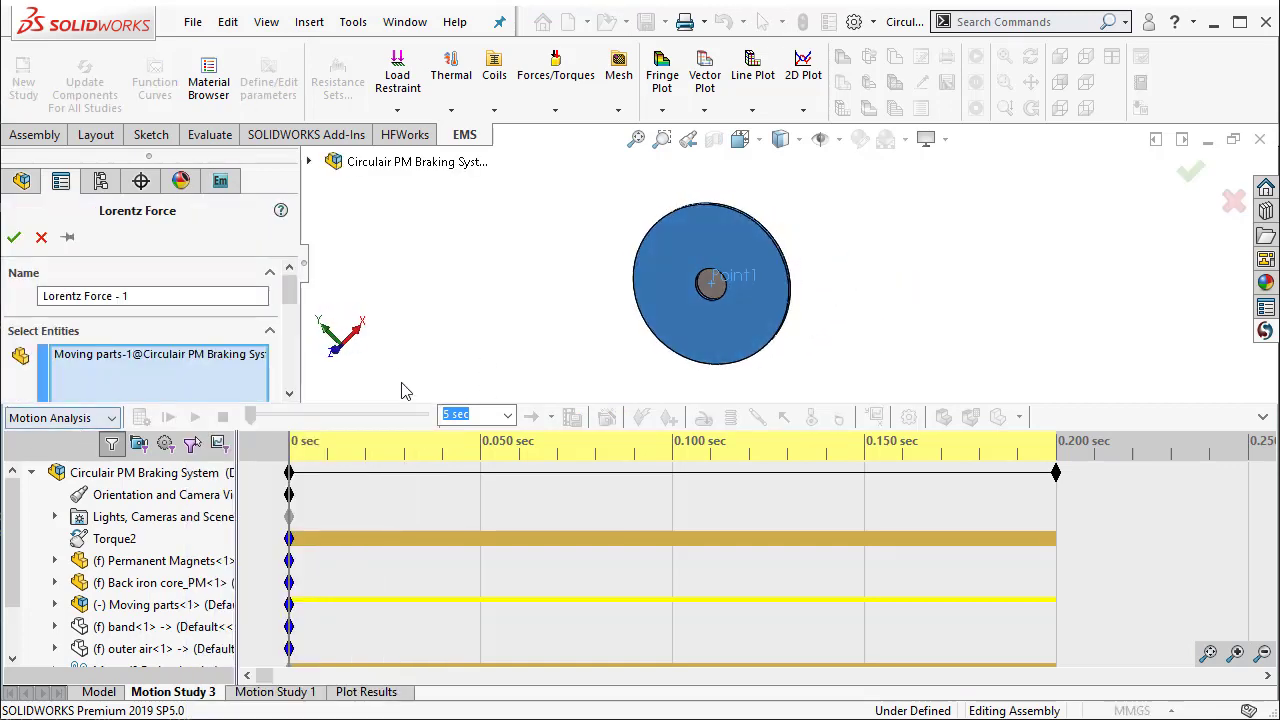
drag(400, 403, 406, 560)
middle_drag(540, 445, 519, 488)
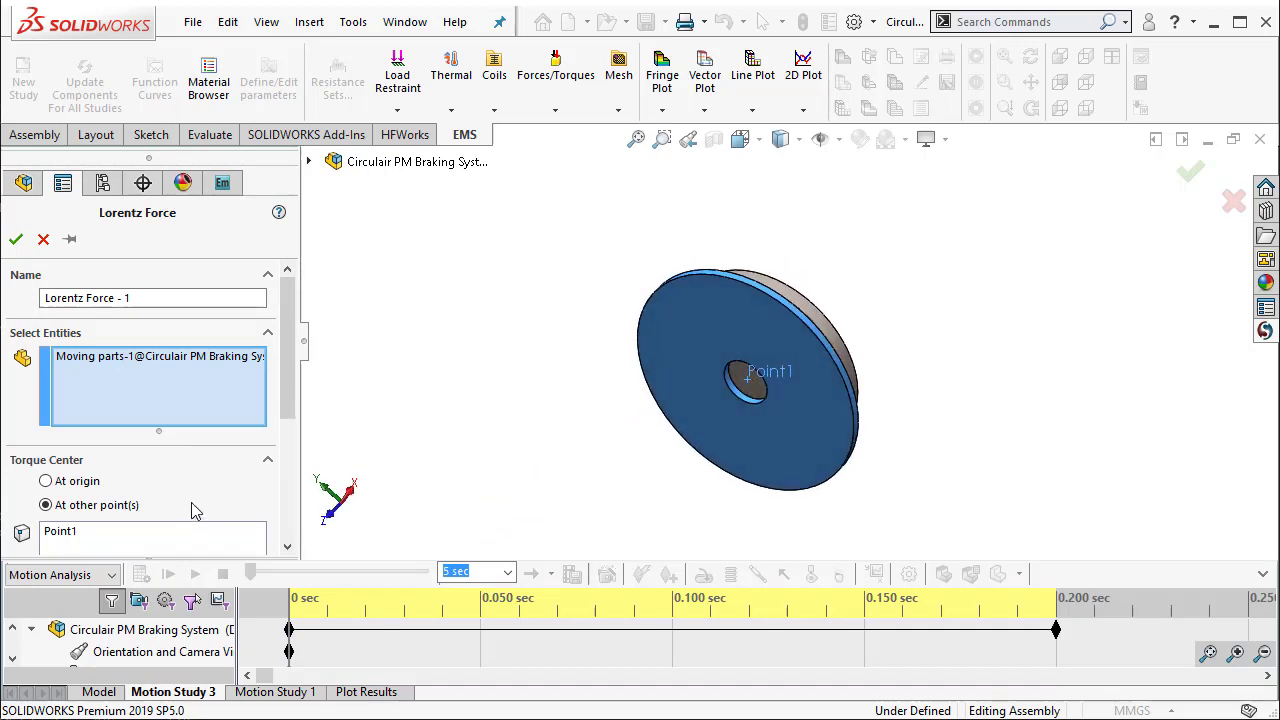
scroll(800, 390, down, 3)
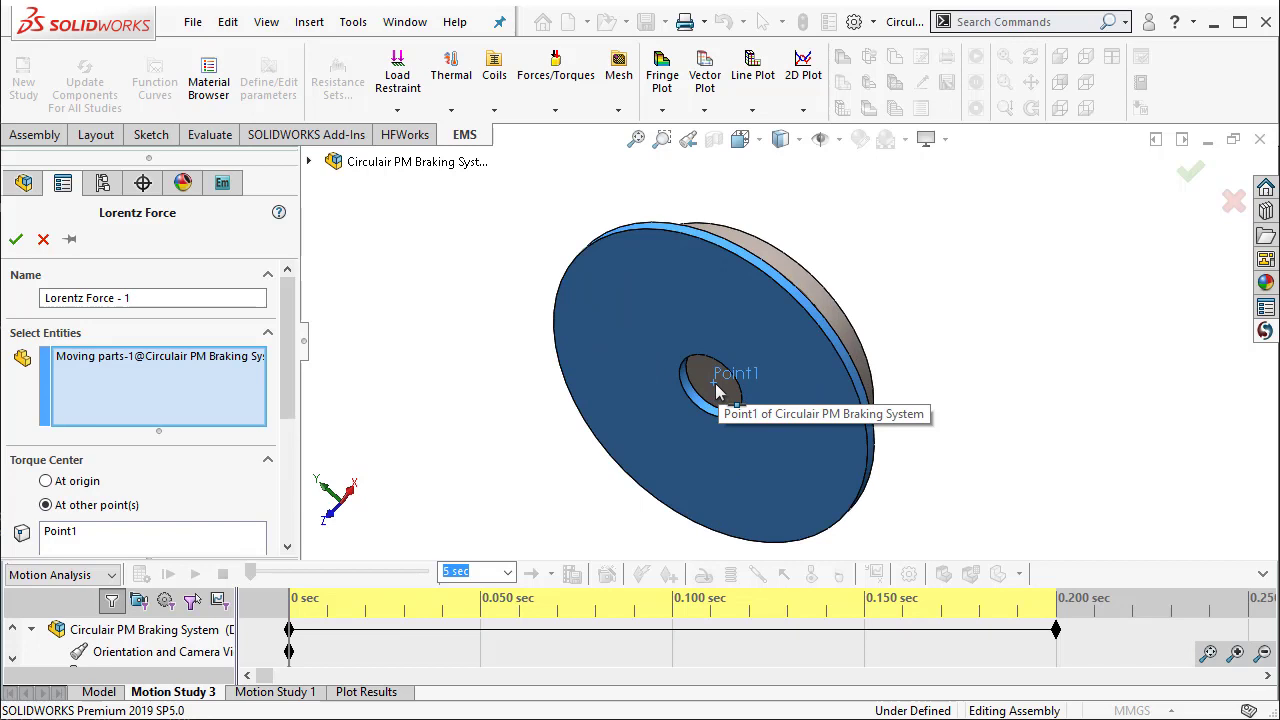
drag(288, 365, 295, 480)
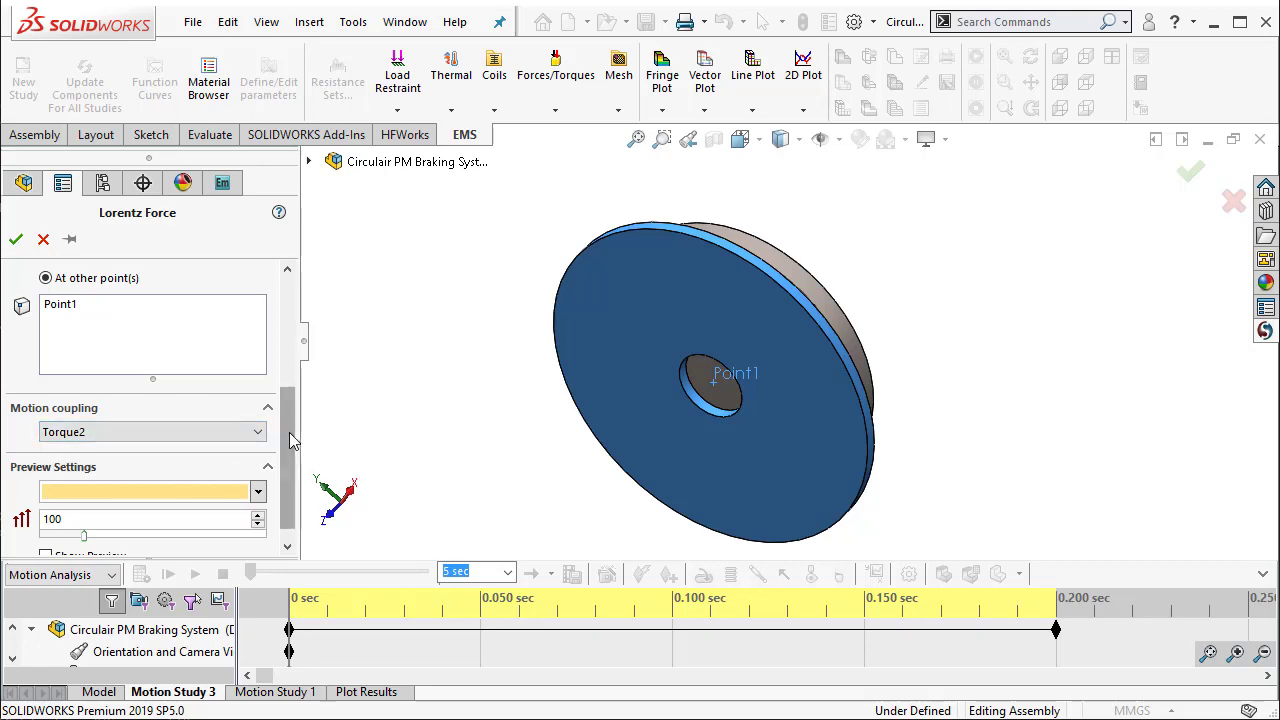
key(Return)
scroll(123, 528, up, 5)
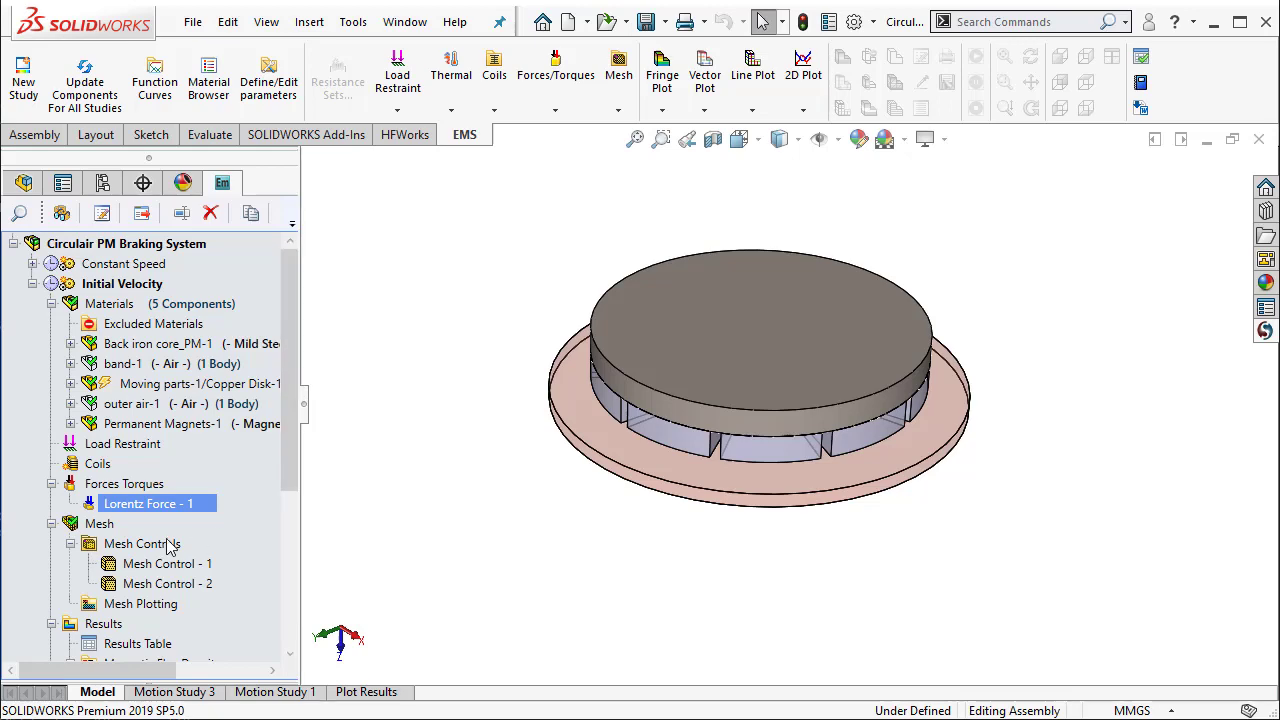
Step: Hide the Initial Velocity study's mesh from the Mesh context menu
right_click(122, 525)
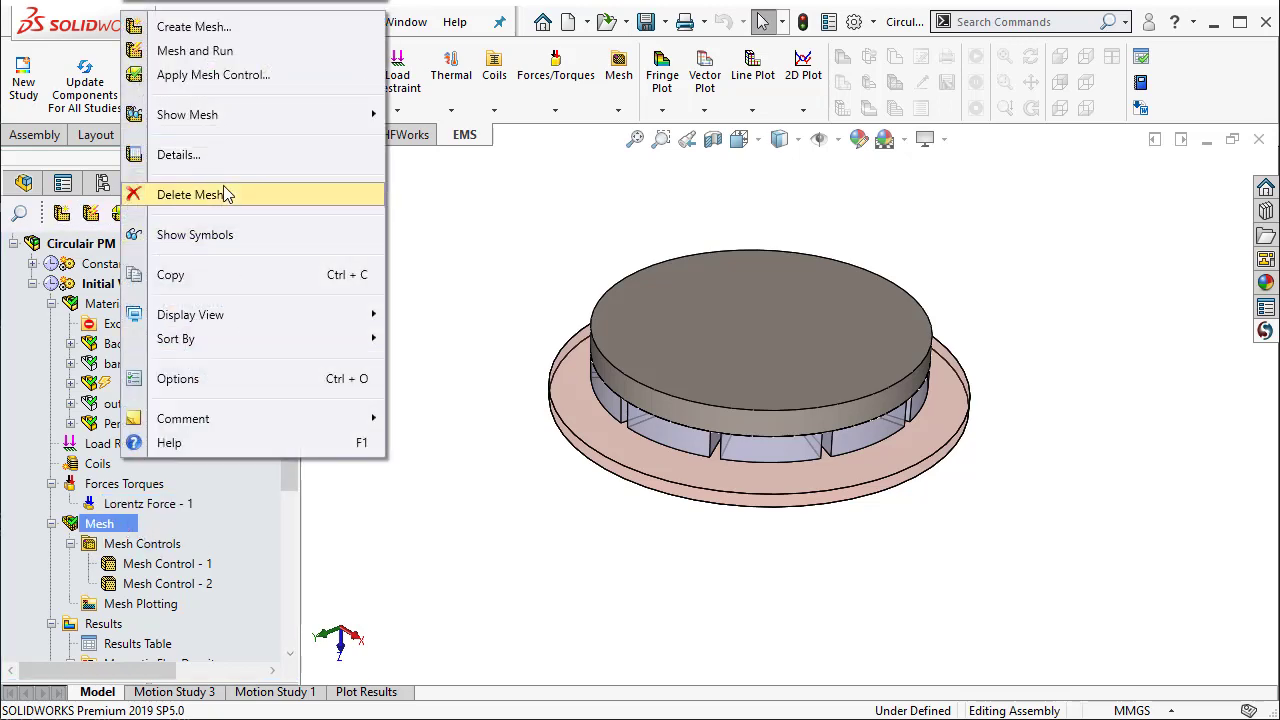
mouse_move(366, 114)
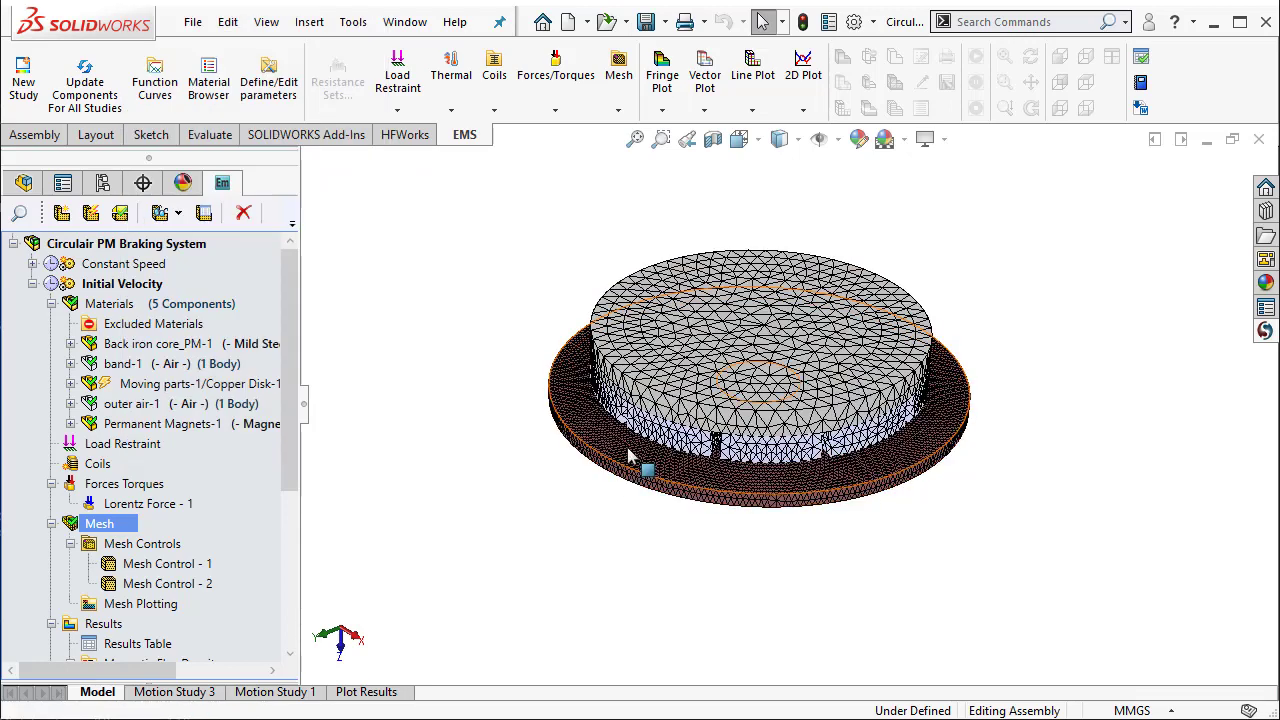
scroll(605, 465, down, 3)
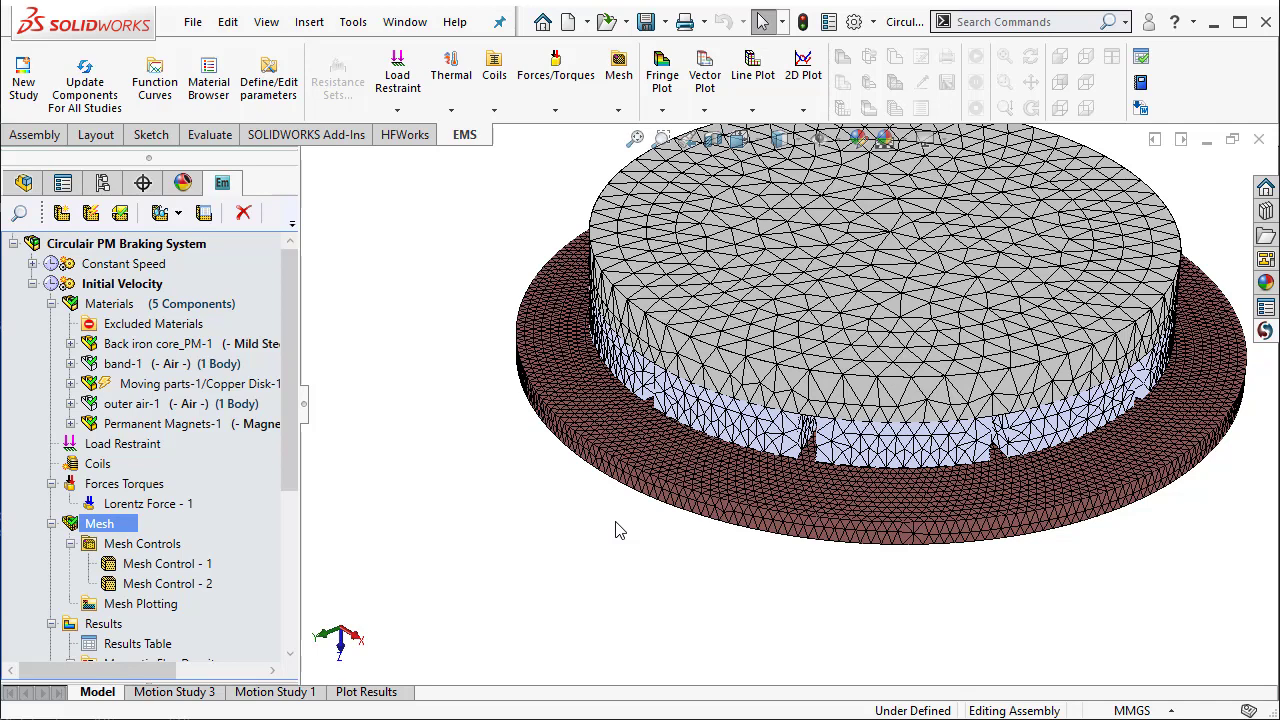
scroll(615, 530, up, 1)
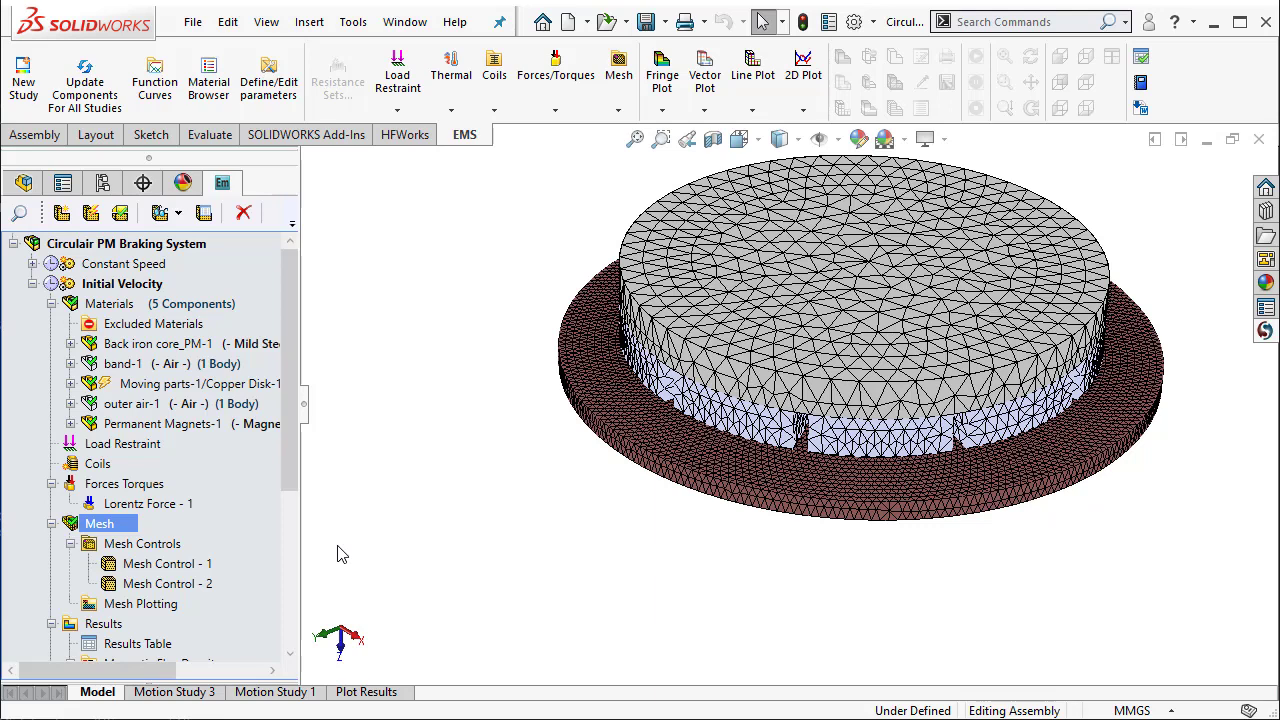
right_click(113, 526)
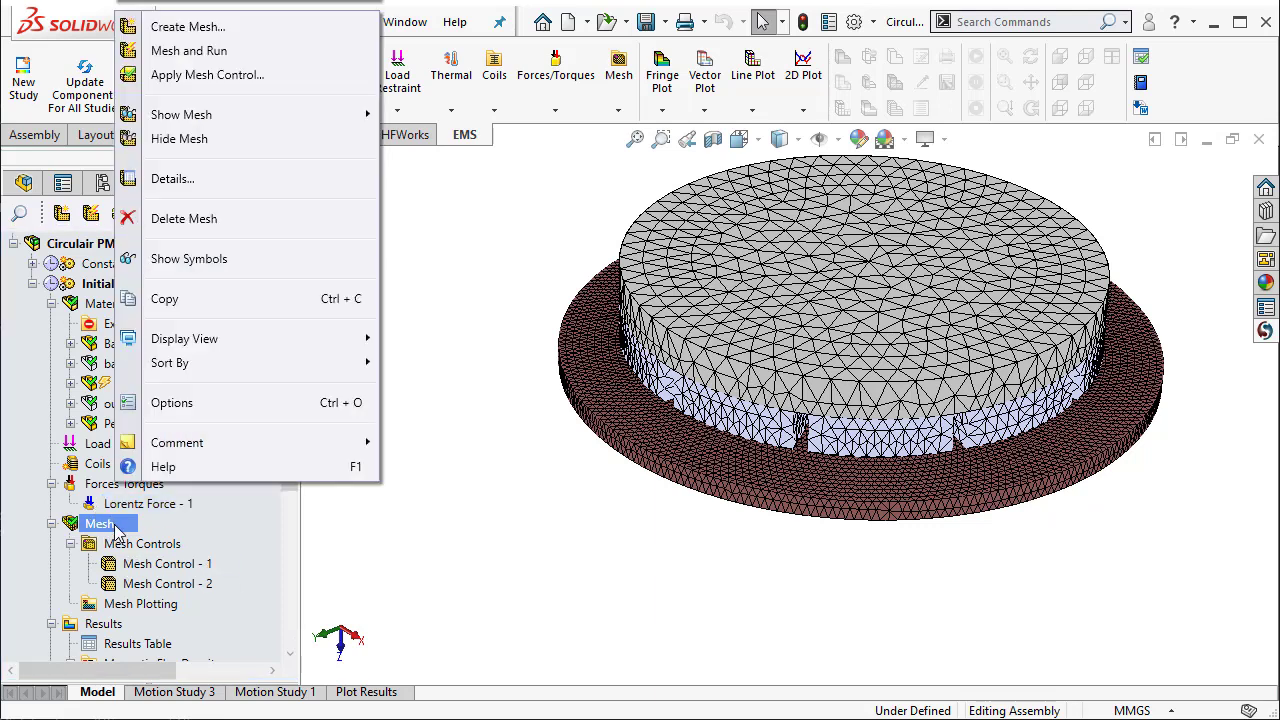
click(175, 139)
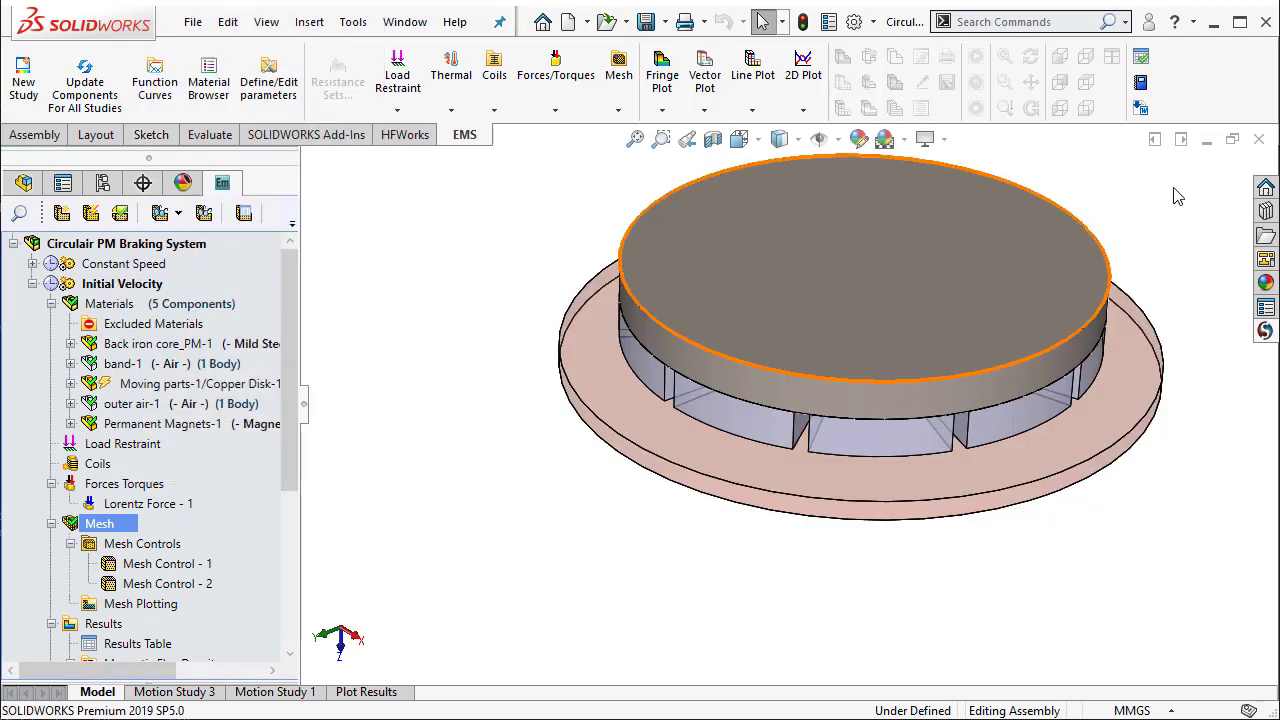
scroll(1157, 223, down, 2)
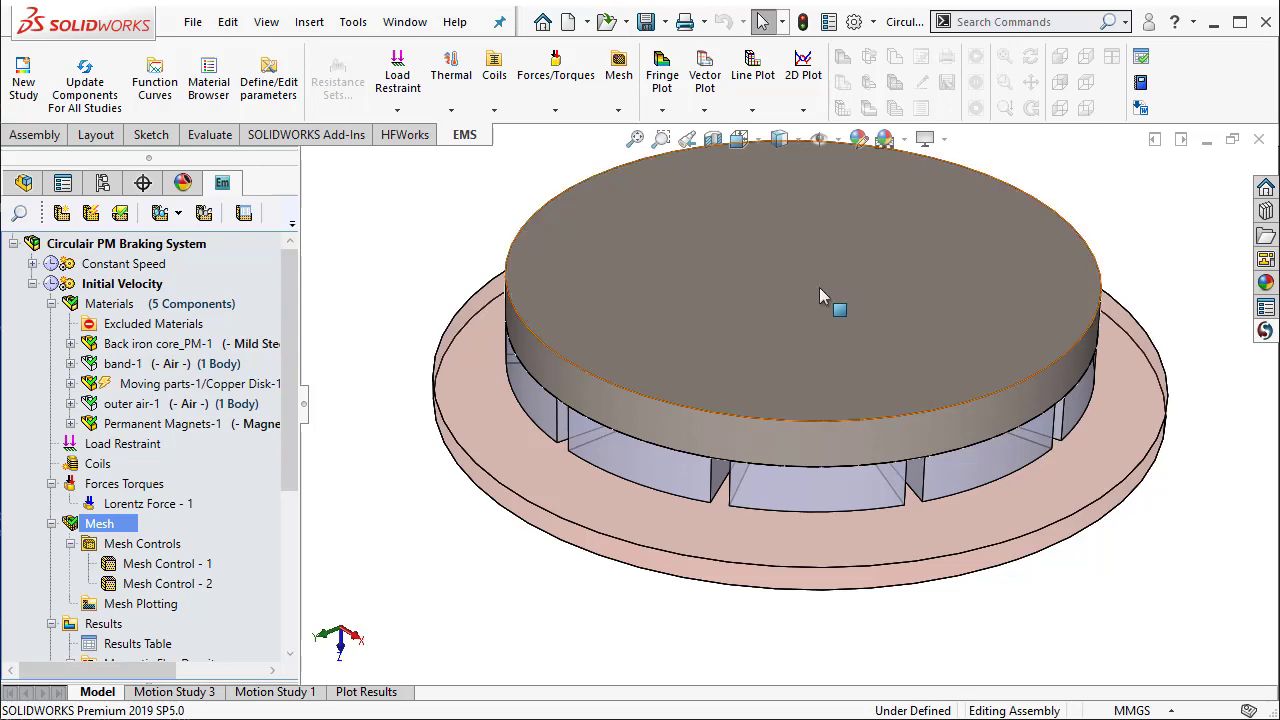
Step: Open the Results Table and plot Angular Velocity (deg/sec) against time
scroll(148, 447, down, 3)
click(148, 441)
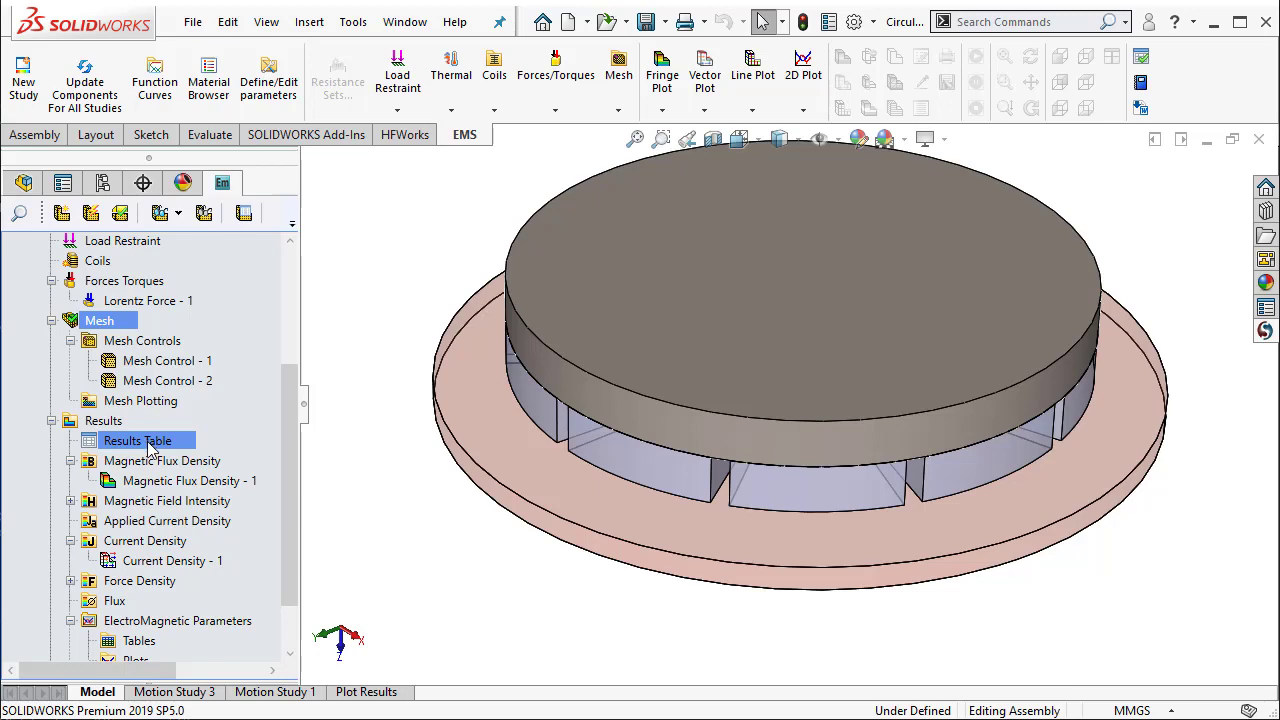
double_click(150, 445)
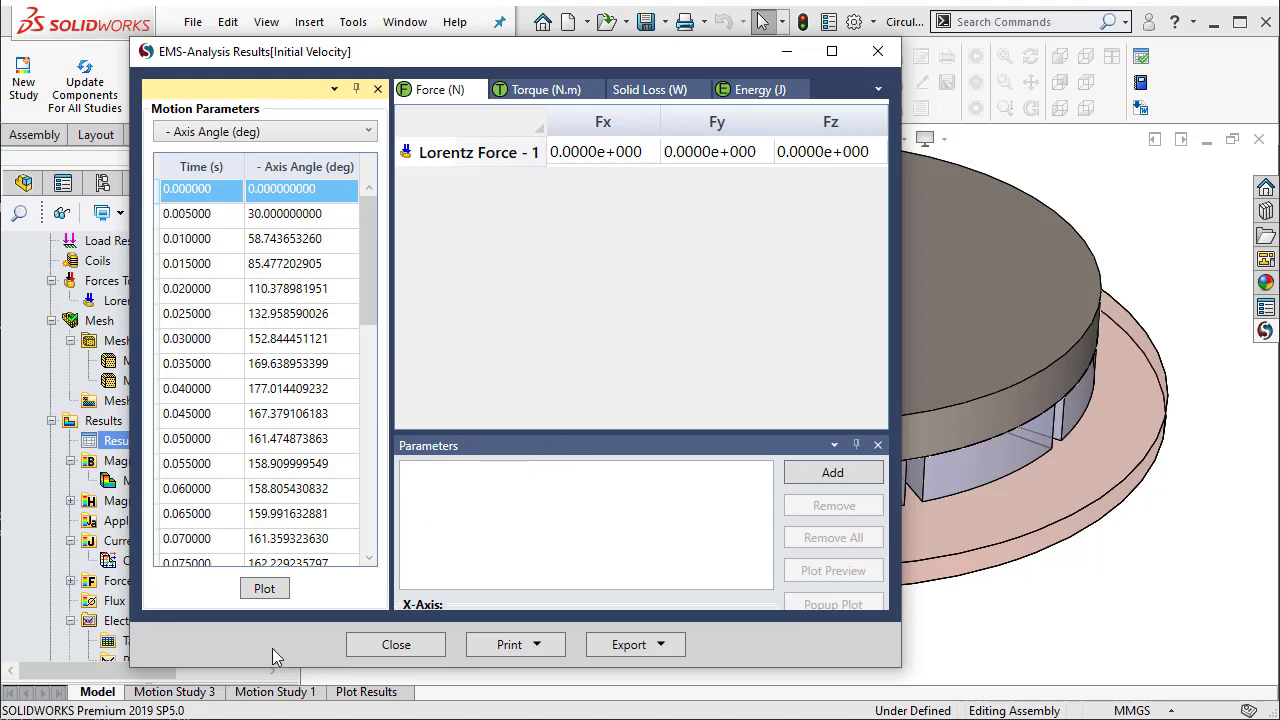
click(257, 133)
click(277, 193)
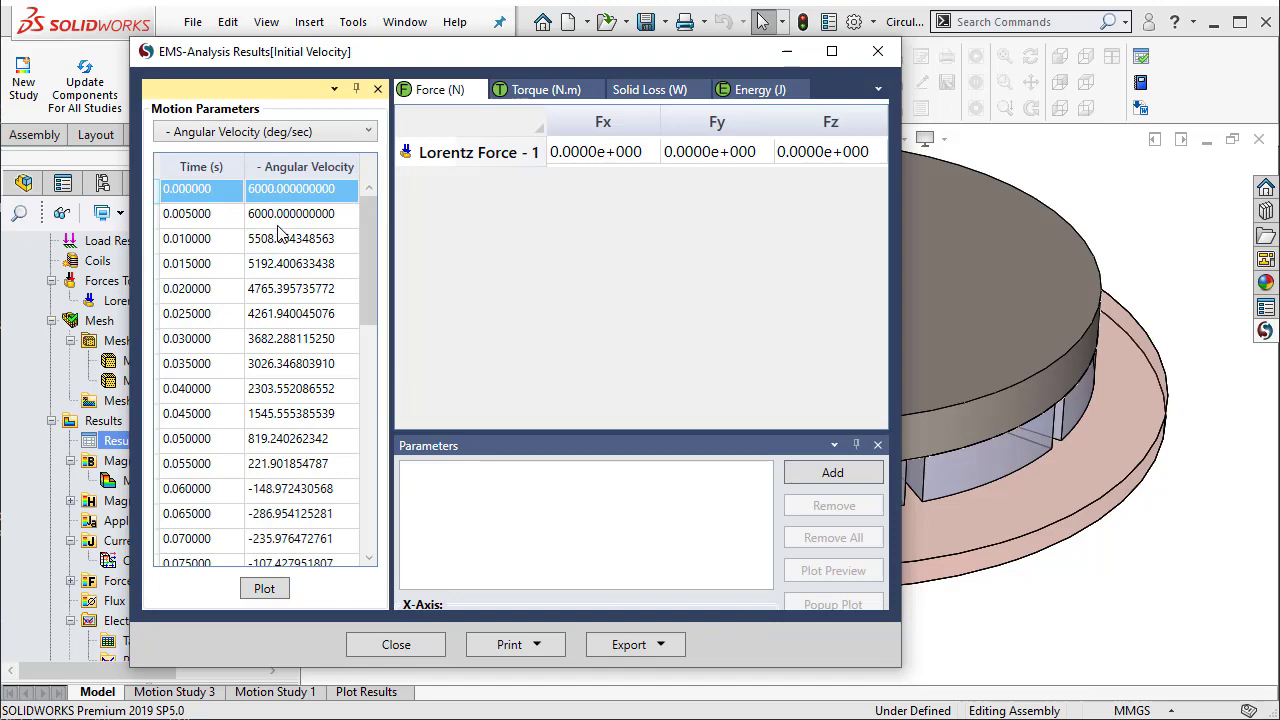
click(265, 589)
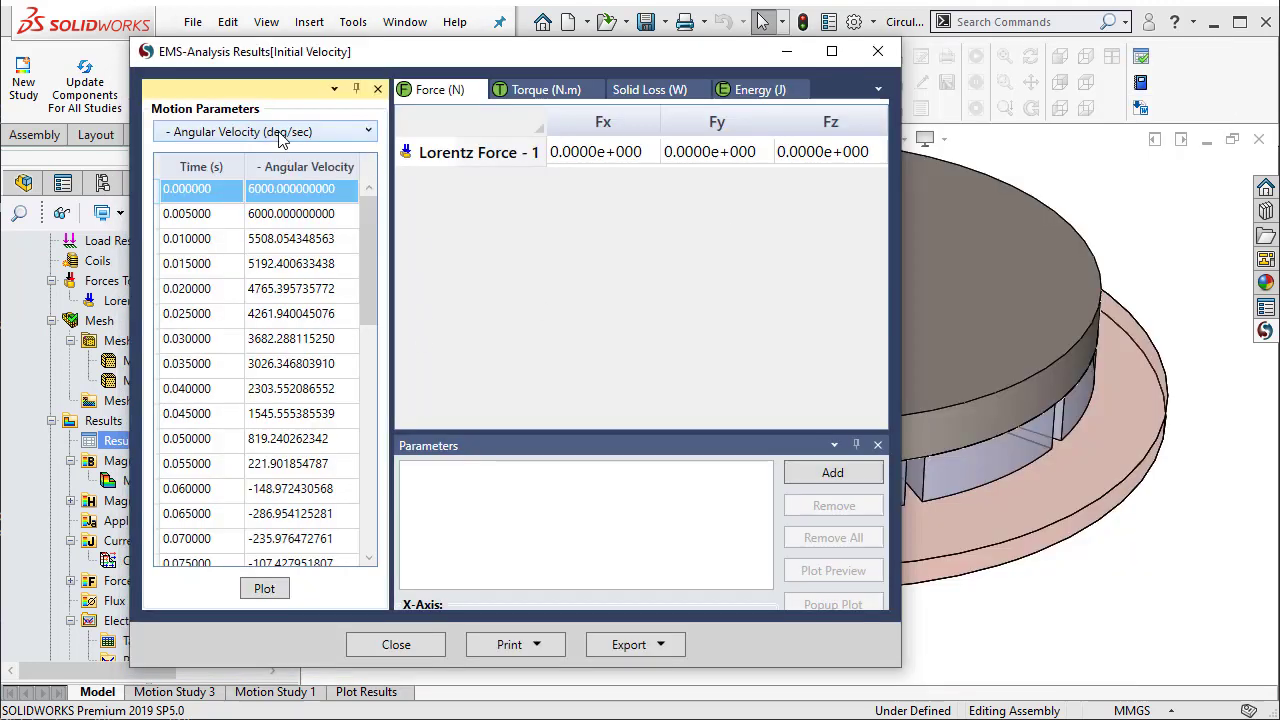
Step: Plot Axis Angle (deg) against time and move the curve legend lower
click(281, 136)
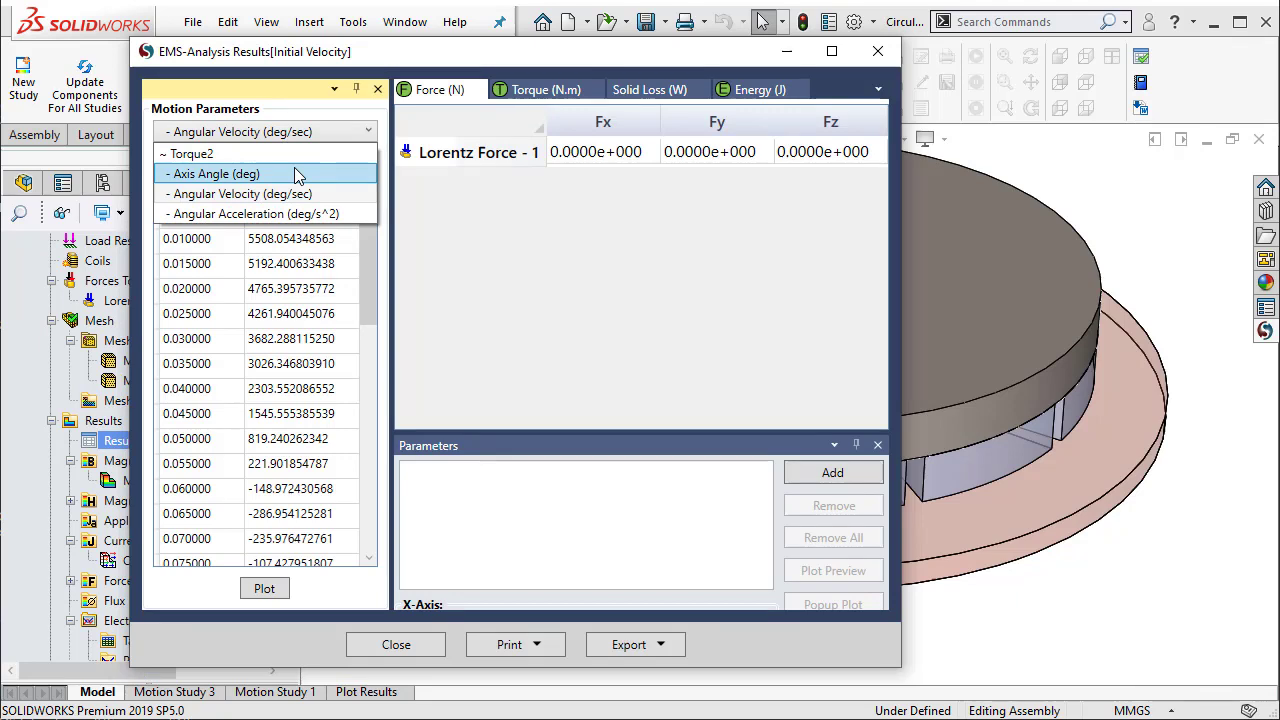
click(296, 174)
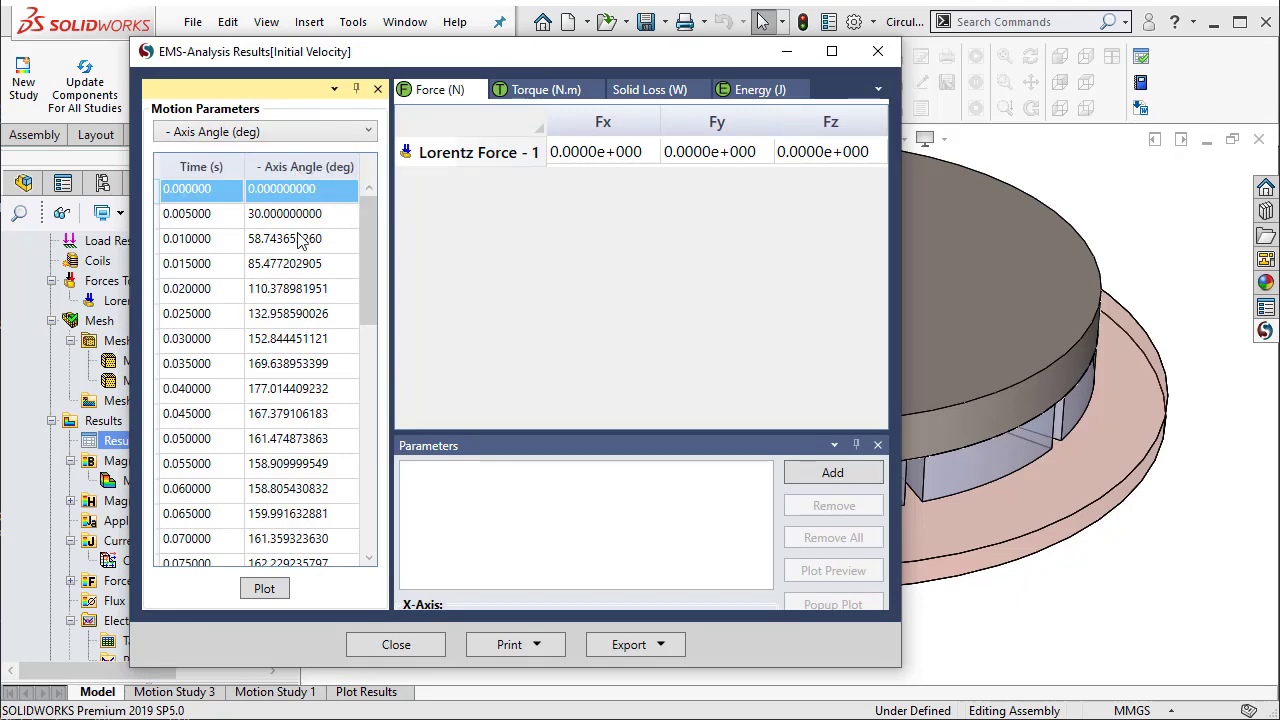
click(264, 590)
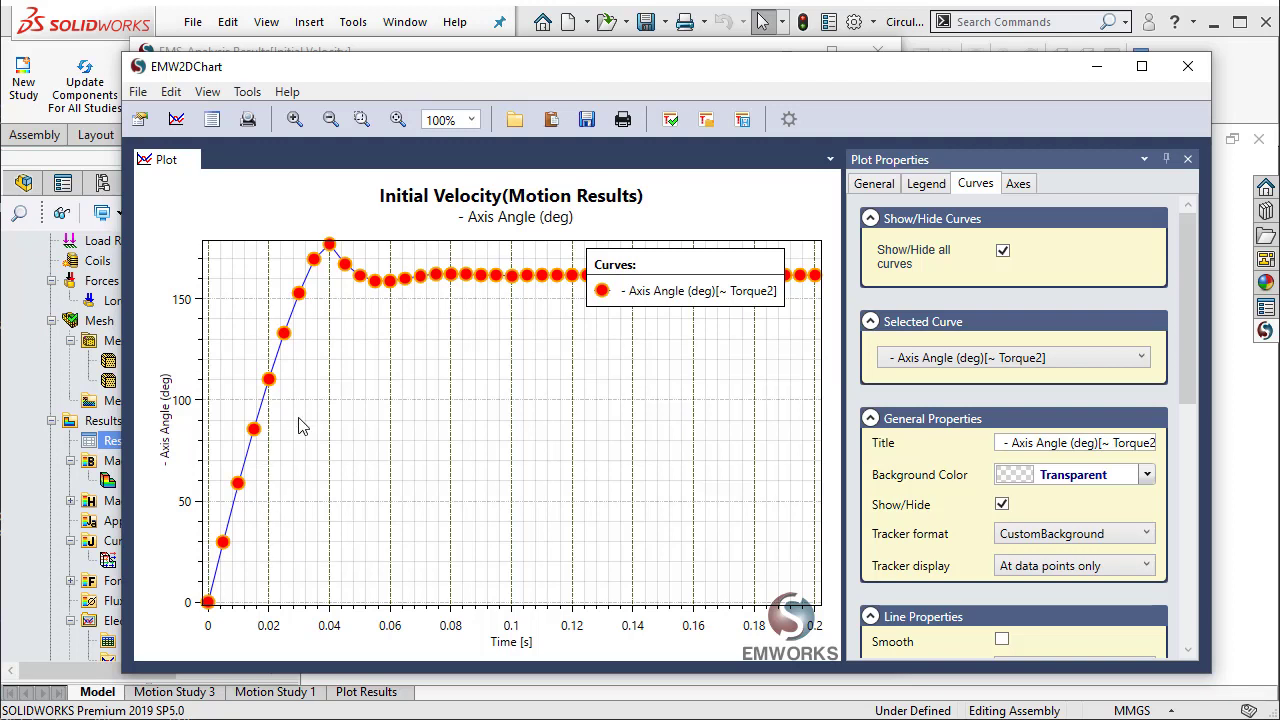
drag(670, 280, 685, 360)
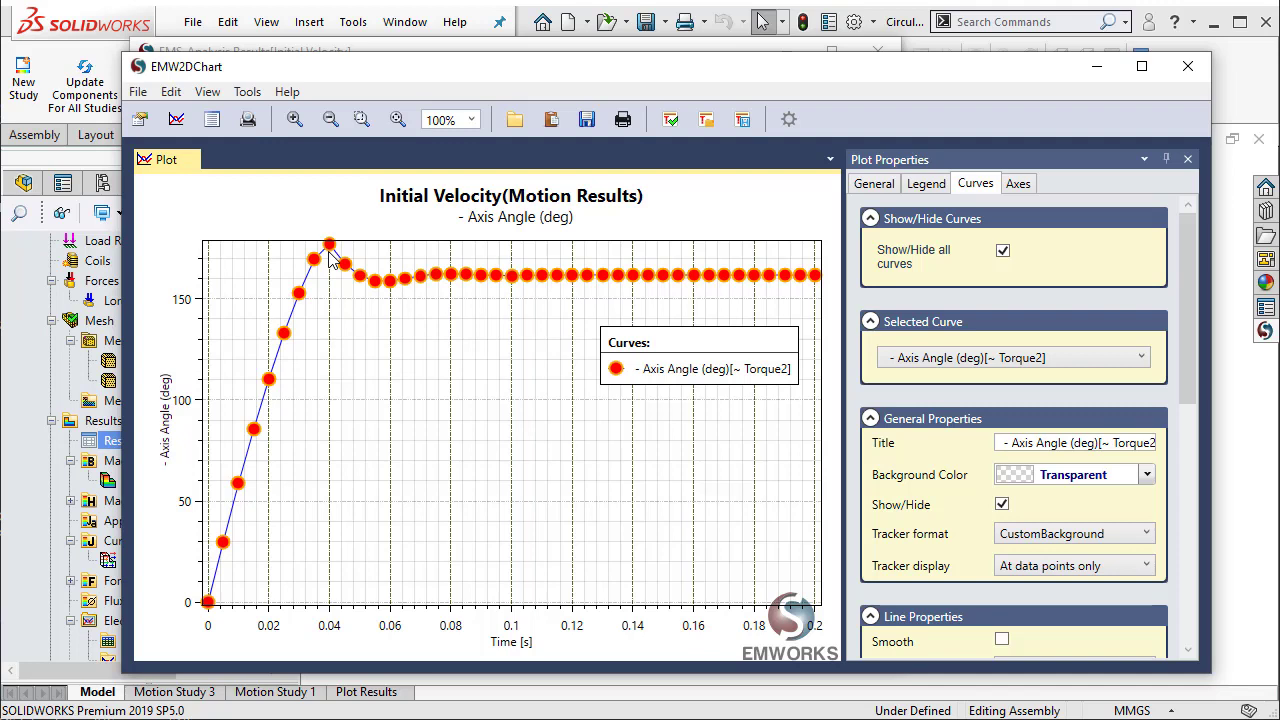
Step: Plot the Tz torque (N.m) against time in a pop-up chart
click(1187, 66)
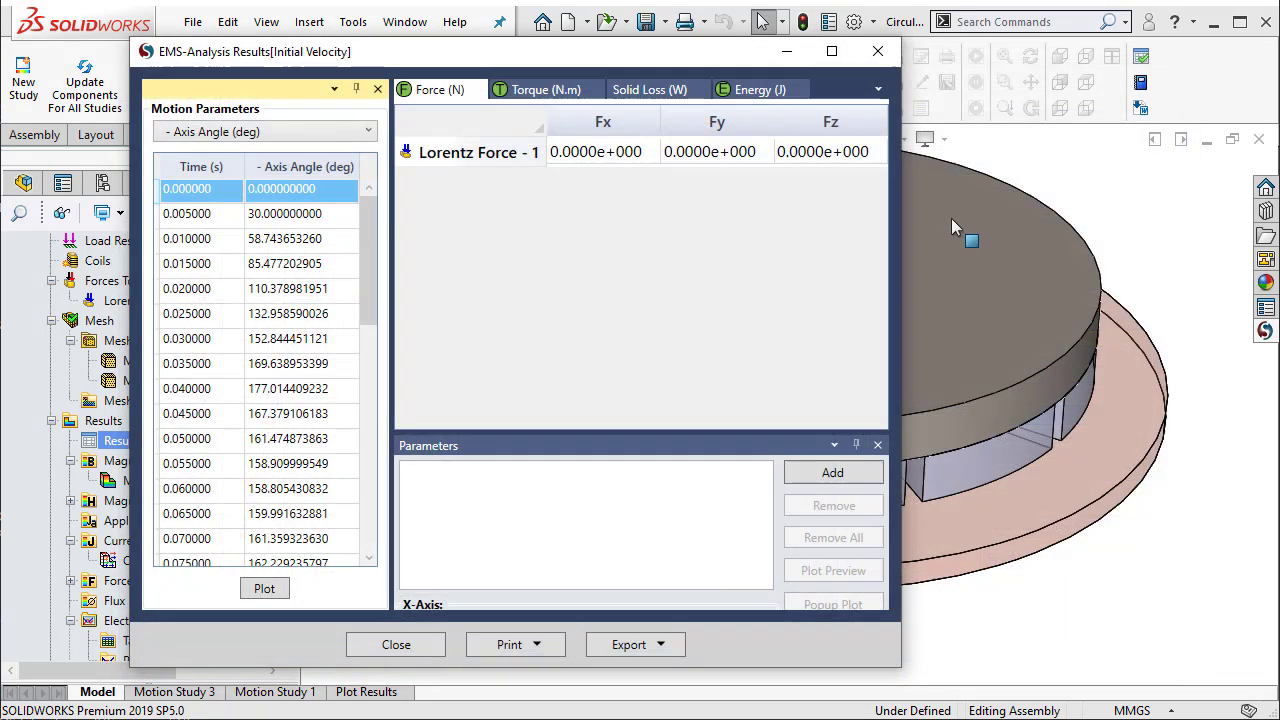
click(560, 89)
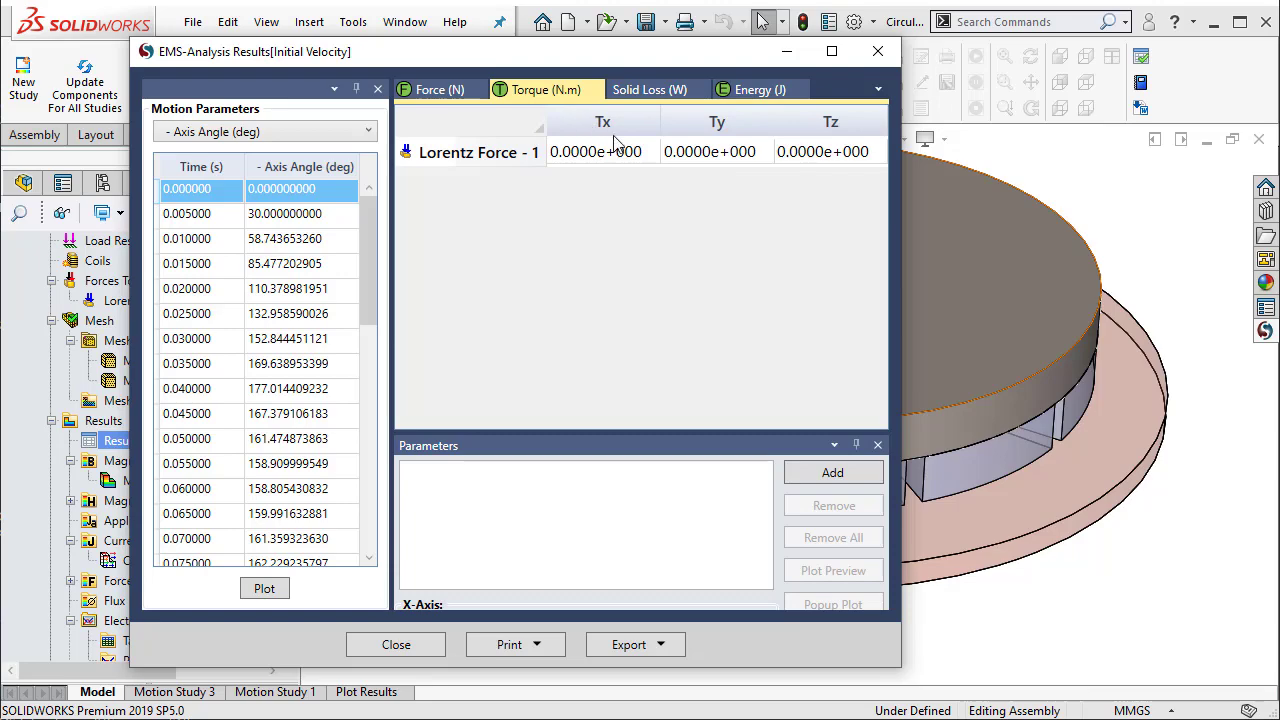
click(797, 155)
click(814, 470)
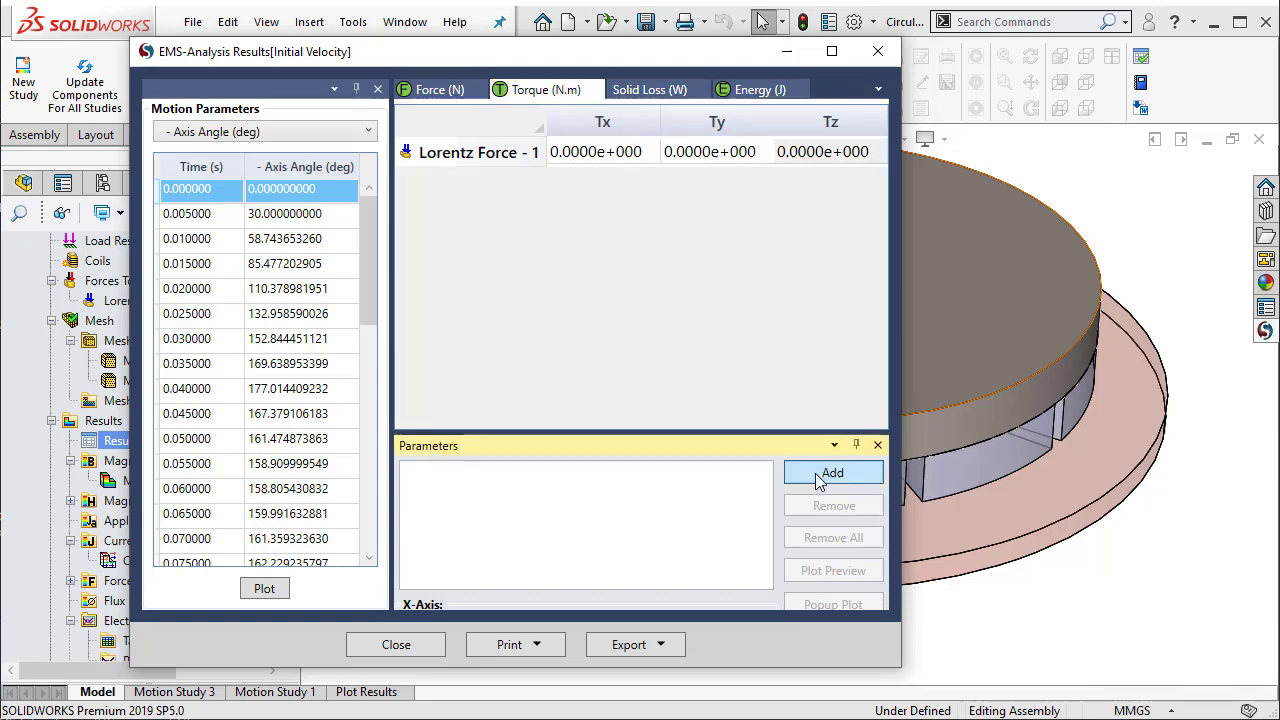
click(826, 605)
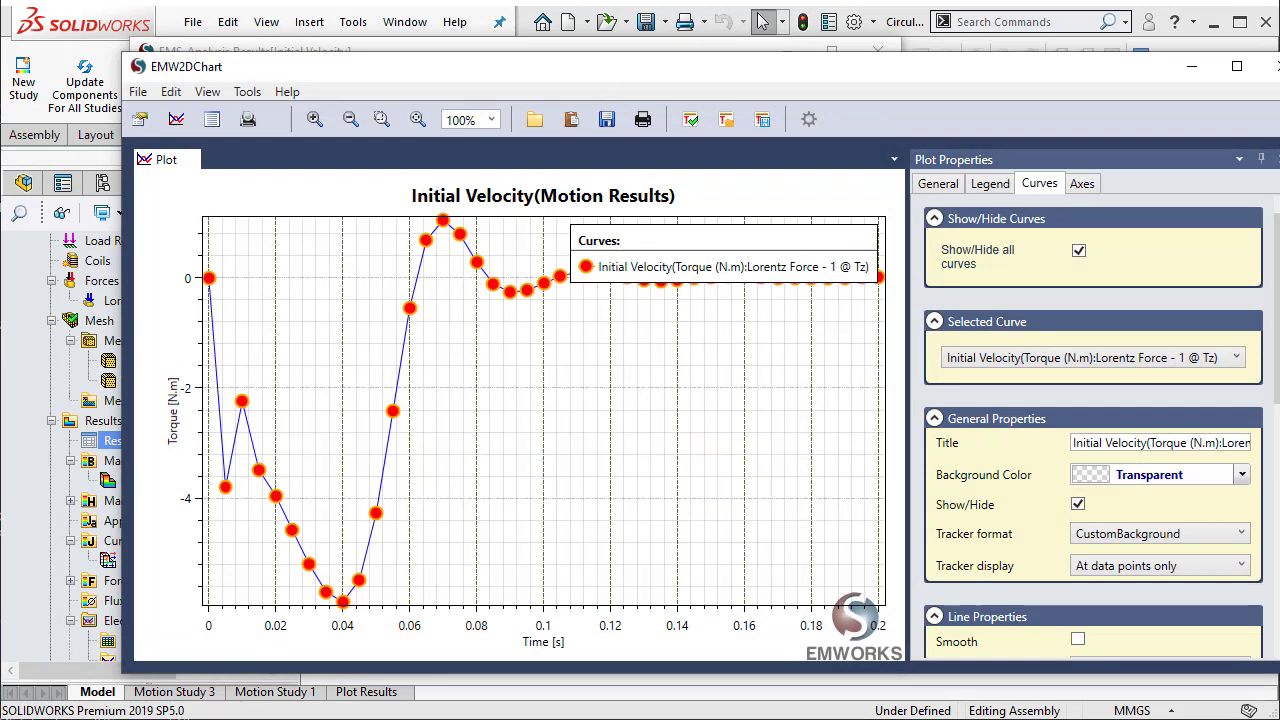
Step: Narrow the torque chart, move its legend down, and list the time-torque data
drag(1279, 400, 1148, 400)
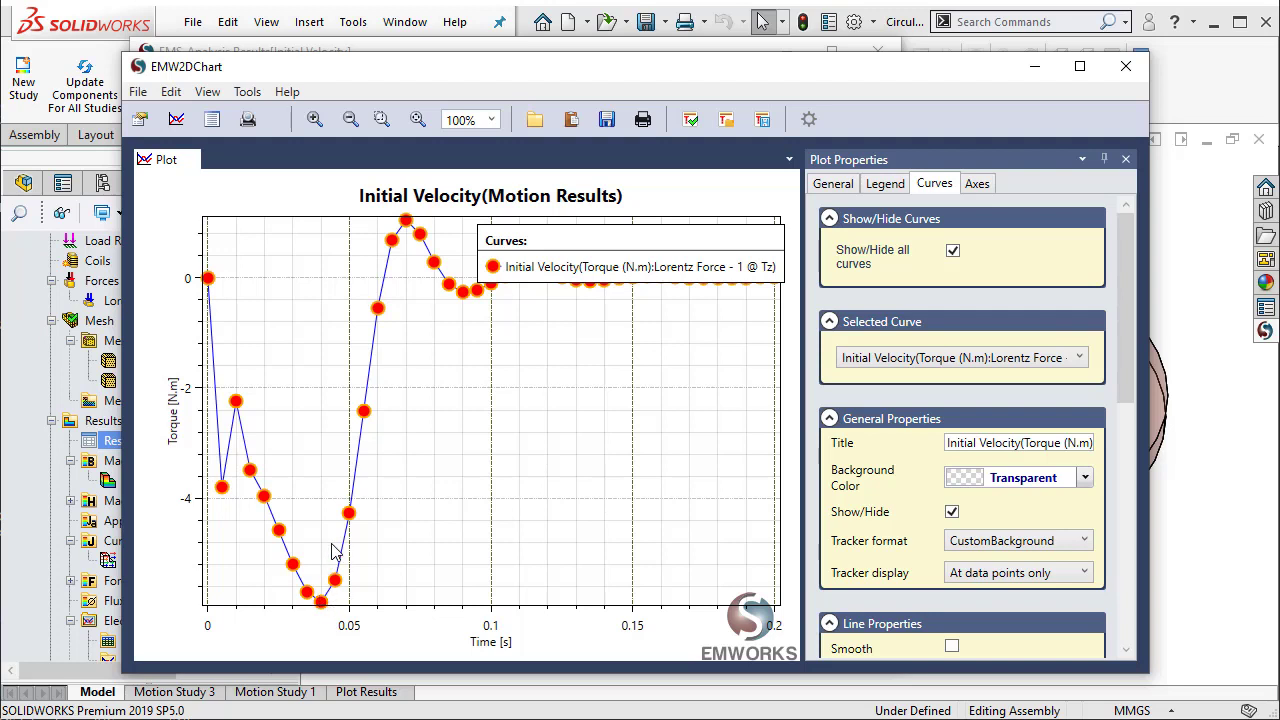
drag(585, 240, 585, 332)
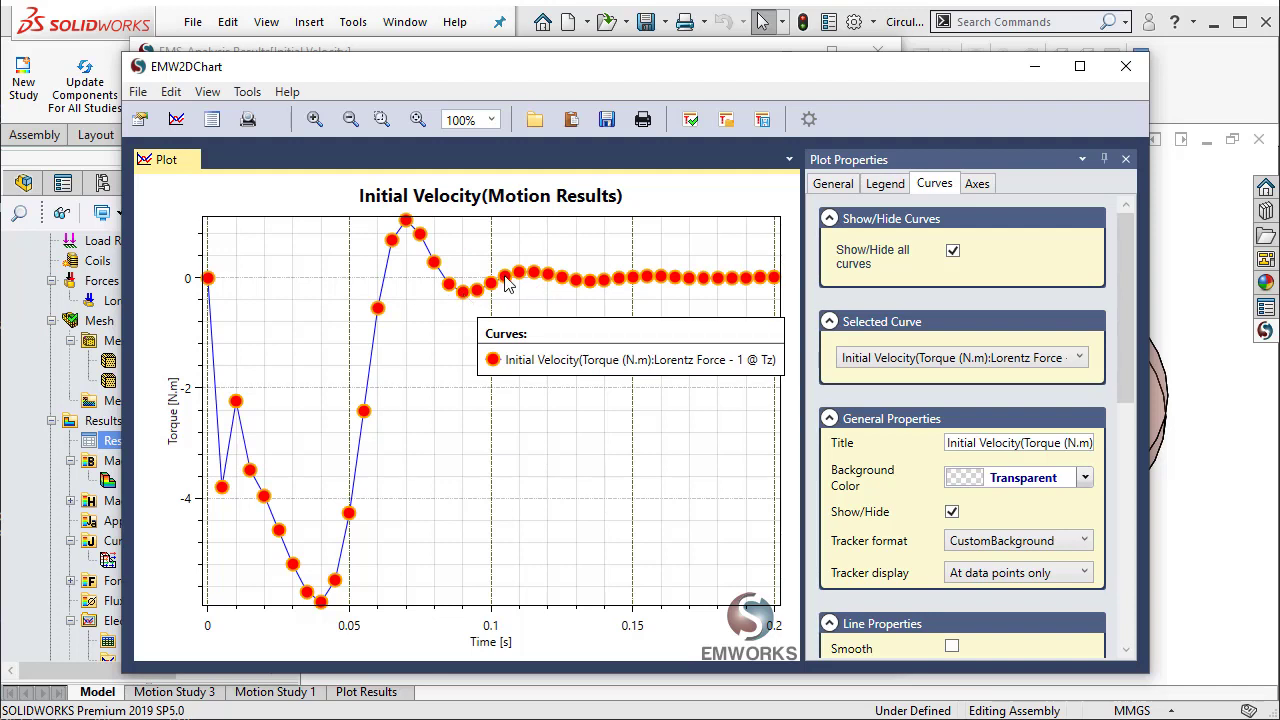
click(212, 120)
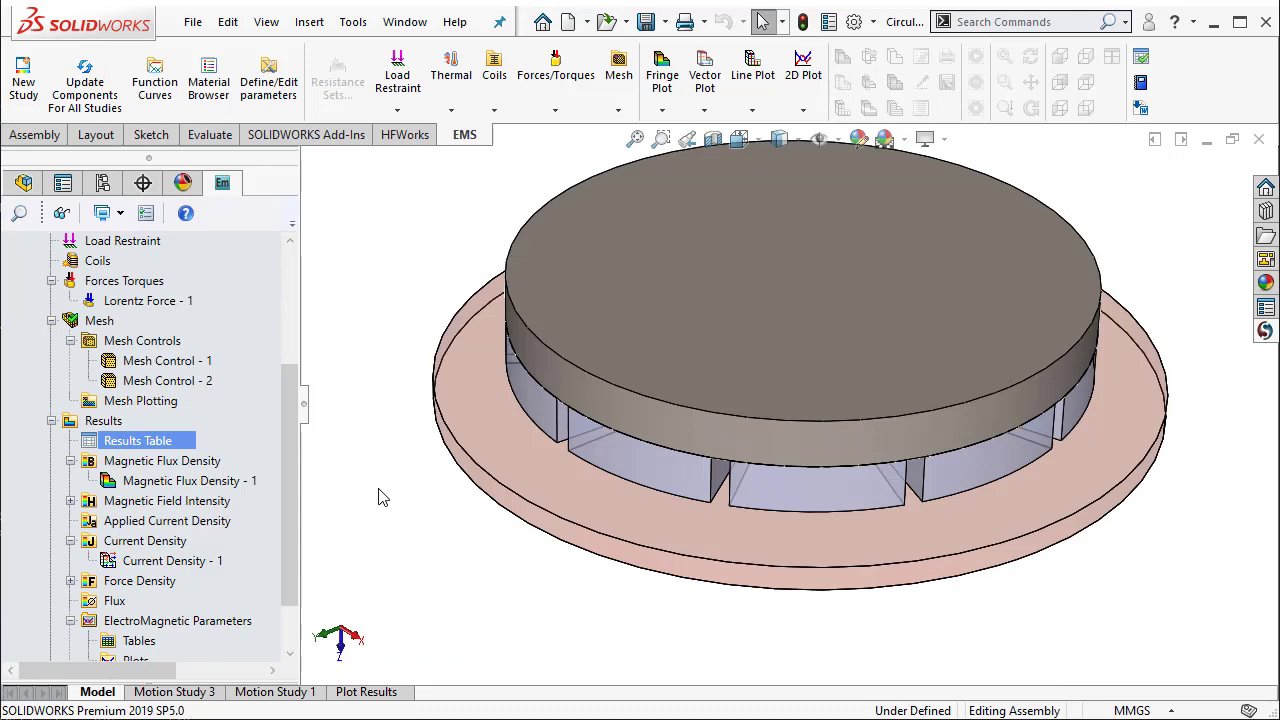
Step: Show the Current Density - 1 plot of eddy currents on the copper disc, zoomed in
click(176, 561)
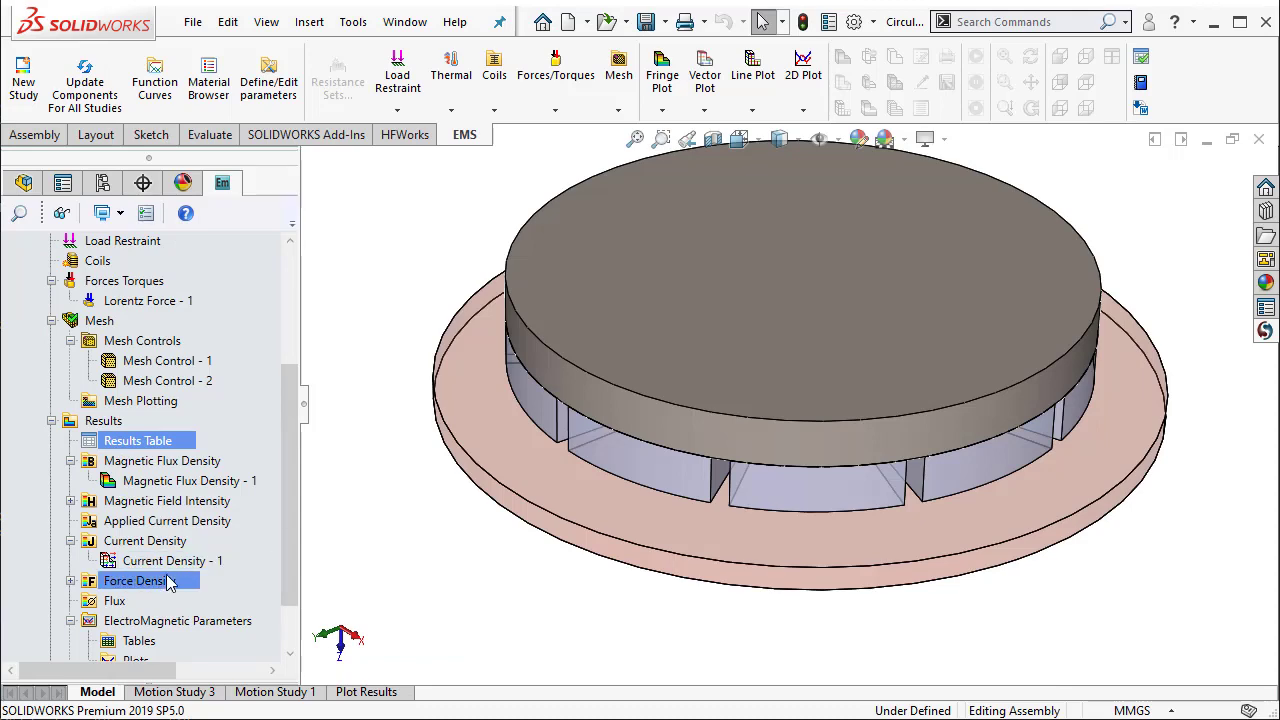
double_click(180, 561)
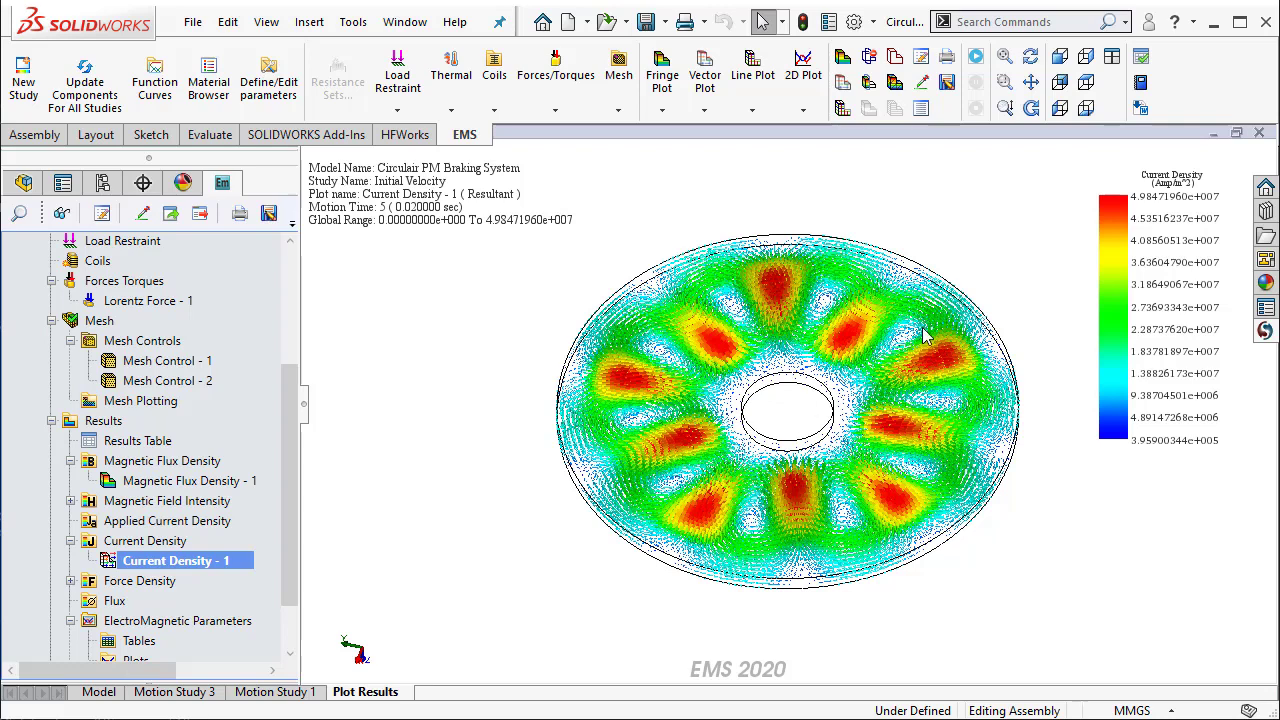
scroll(950, 325, down, 2)
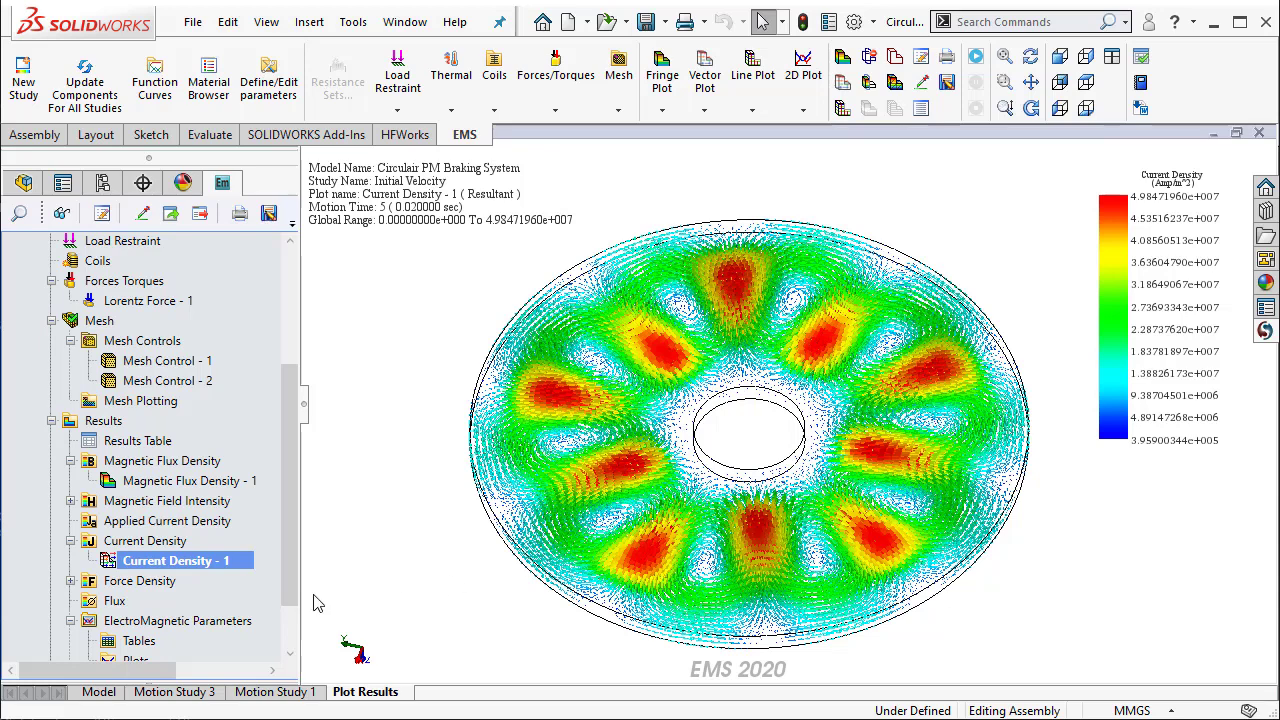
Step: Animate Current Density - 1 versus time and stop it at motion time 27
right_click(182, 560)
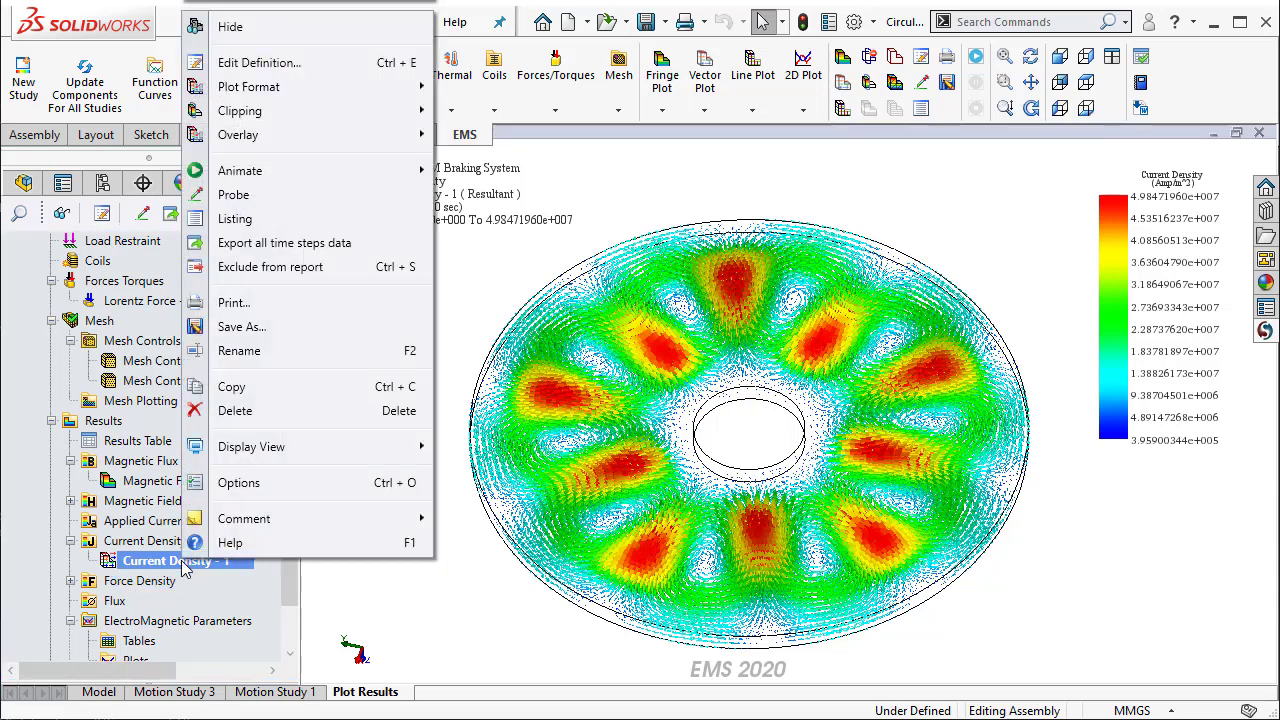
mouse_move(330, 171)
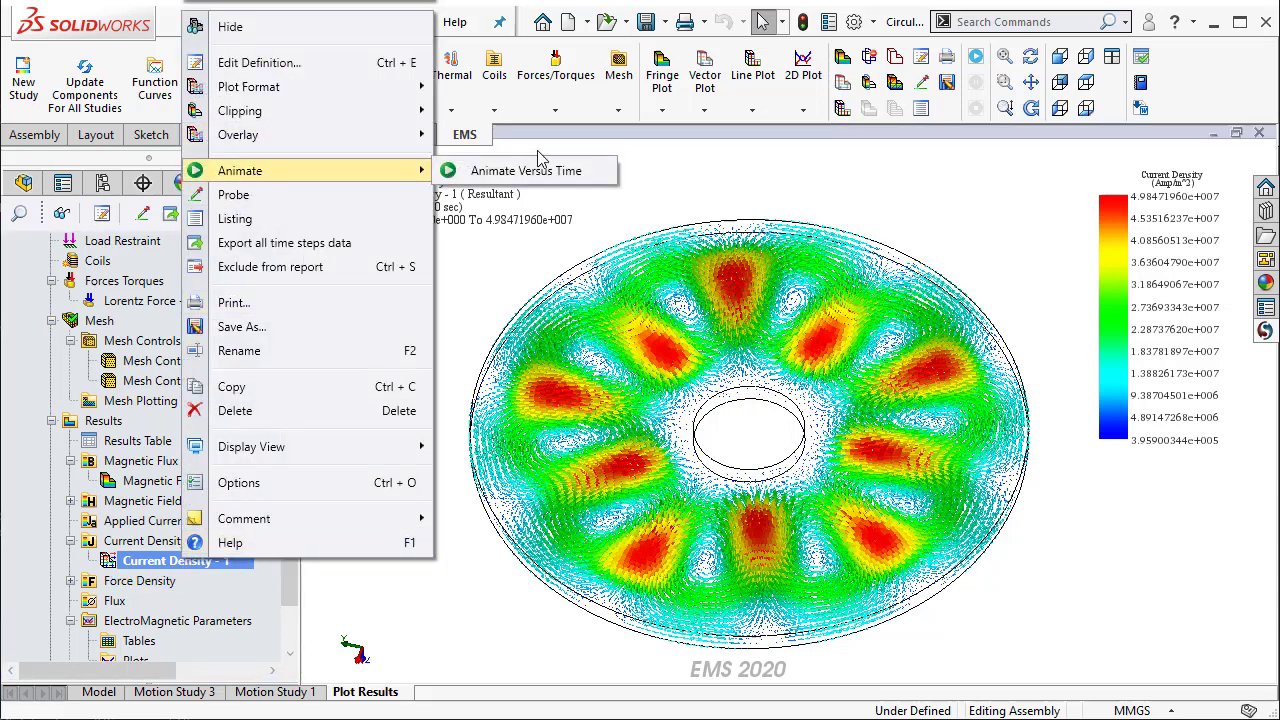
click(545, 175)
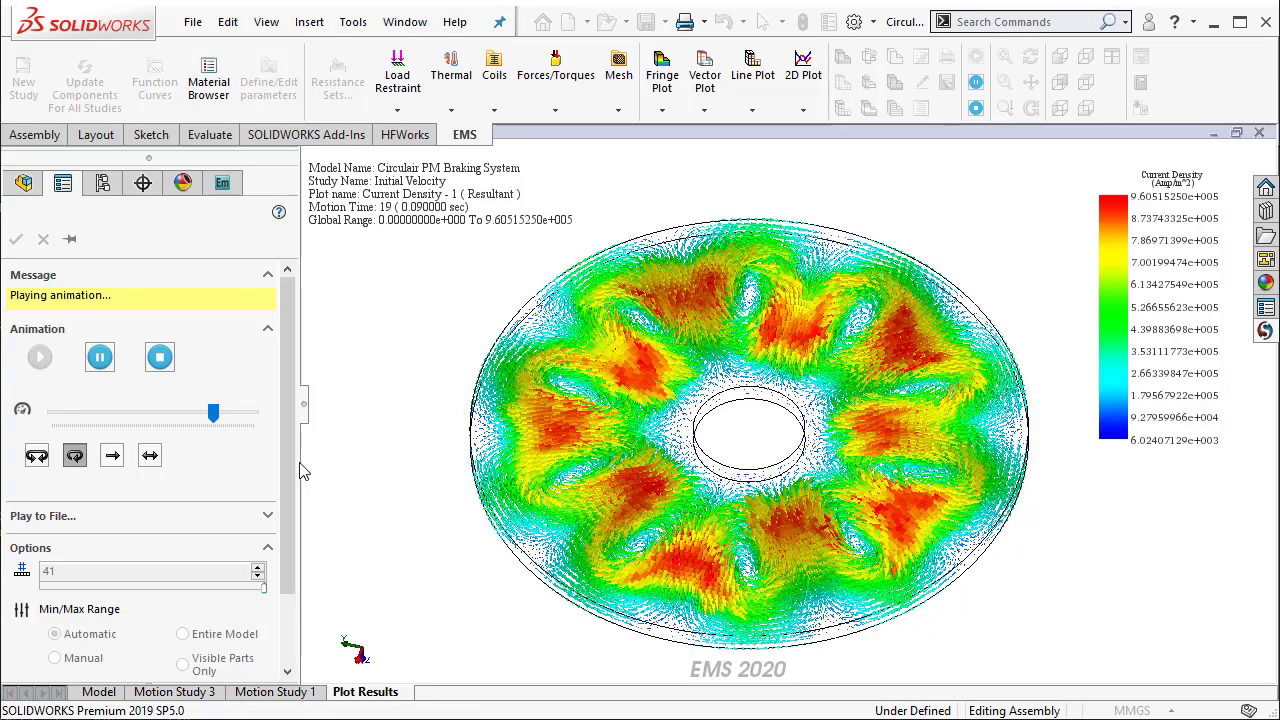
click(160, 358)
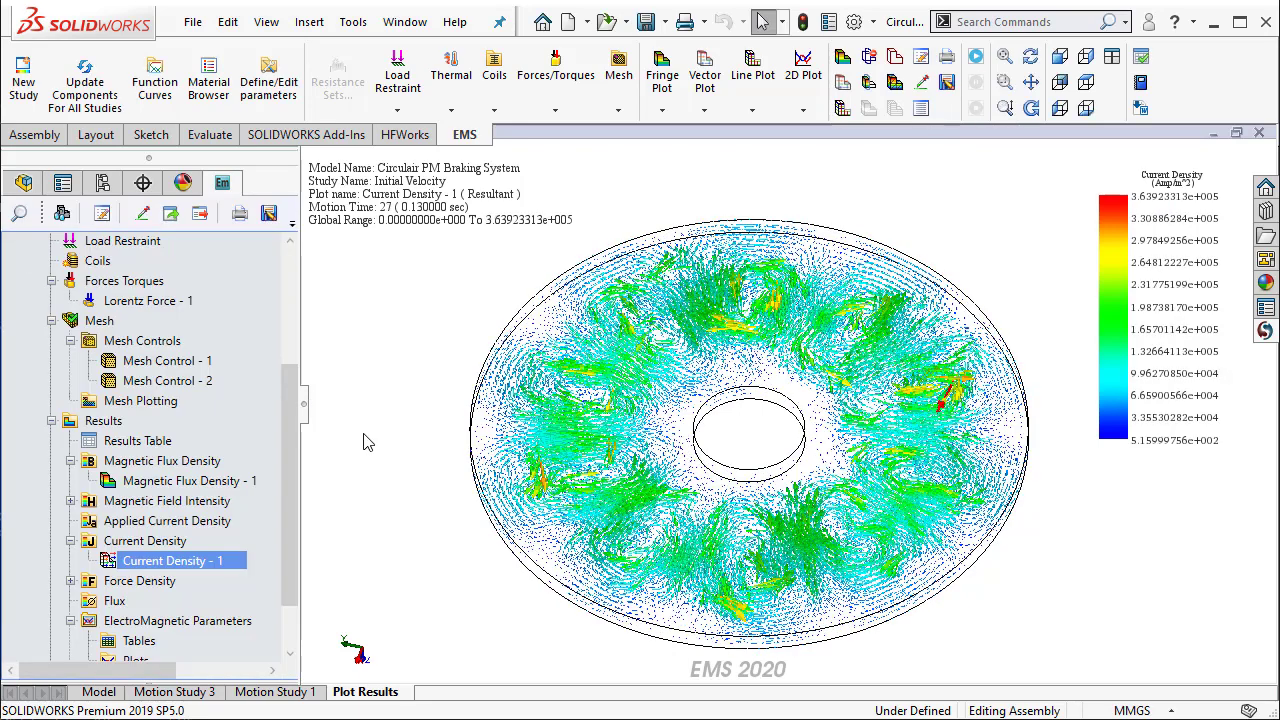